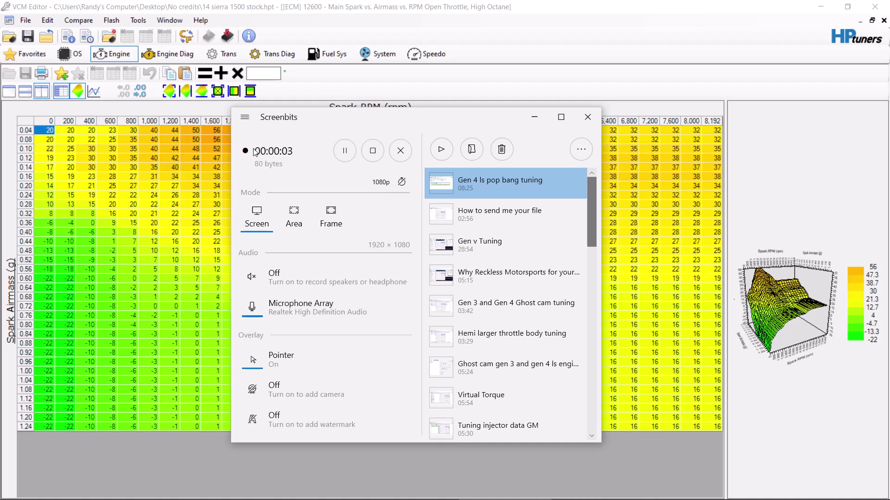
# Bring the spark table forward and highlight airmass rows 0.68 through 1.08.
pyautogui.click(452, 27)
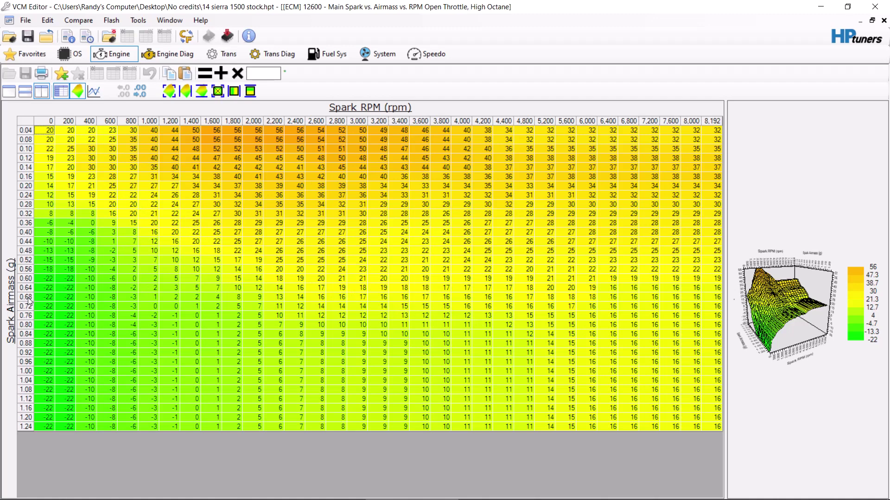
pyautogui.moveTo(29, 298); pyautogui.dragTo(30, 321)
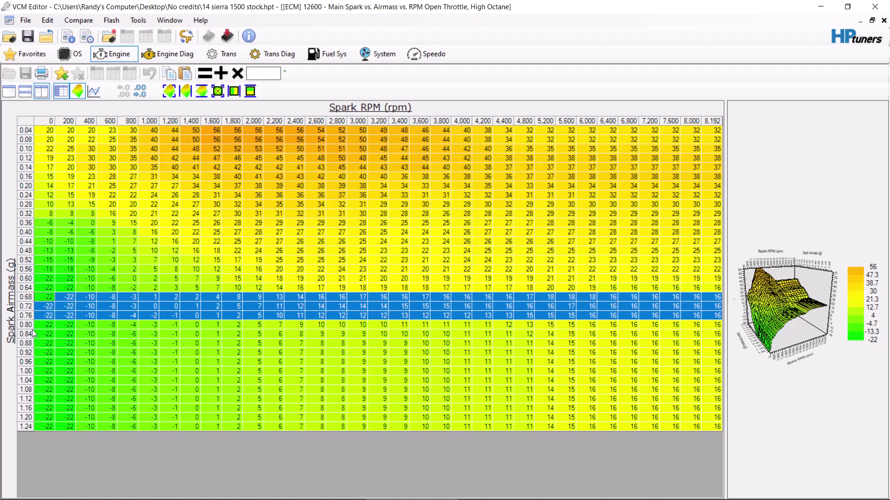
pyautogui.moveTo(29, 336); pyautogui.dragTo(32, 360)
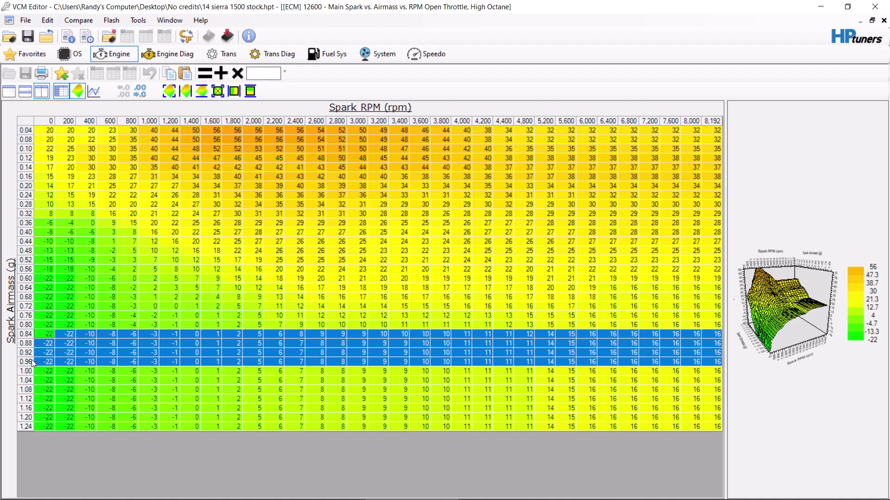
pyautogui.moveTo(31, 379); pyautogui.dragTo(31, 386)
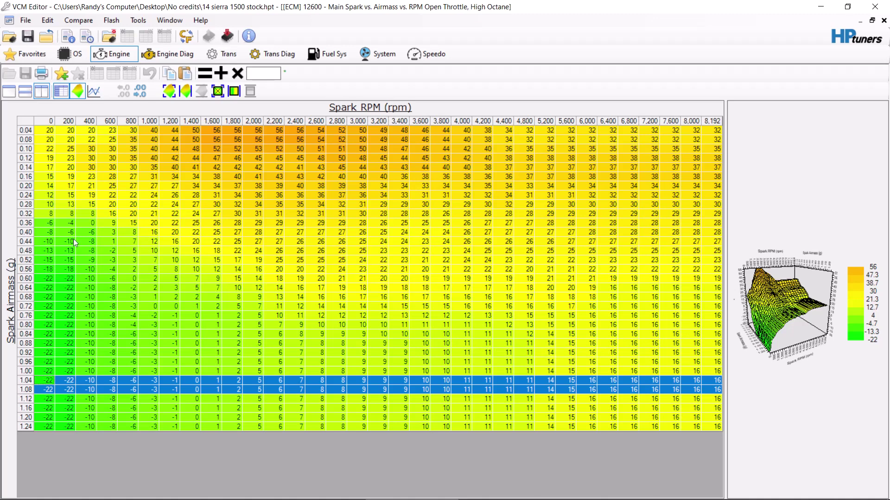
# Set the negative cells in the 0–400 rpm and 600 rpm columns to 0.
pyautogui.moveTo(90, 223); pyautogui.dragTo(26, 437)
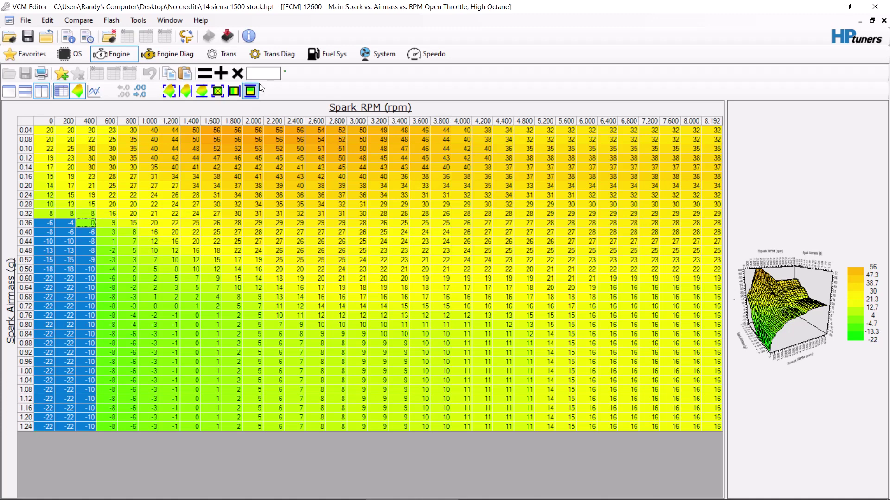
pyautogui.click(273, 72)
pyautogui.write('0')
pyautogui.click(206, 77)
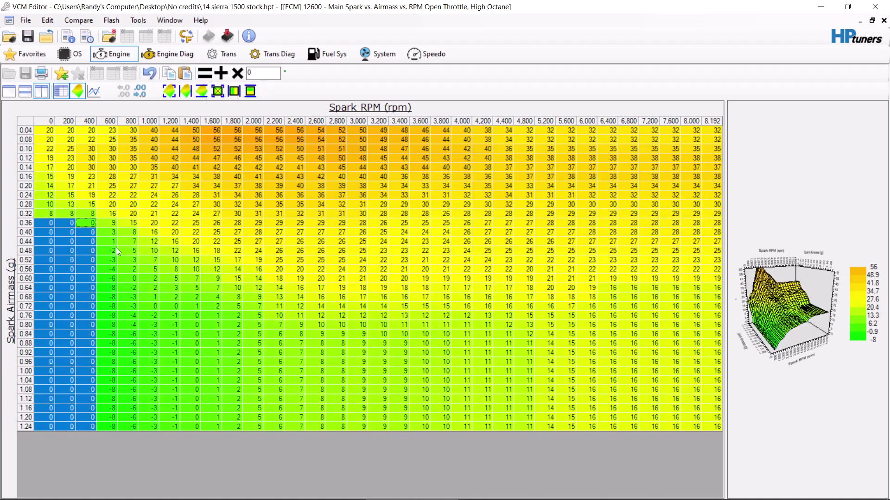
pyautogui.moveTo(114, 249); pyautogui.dragTo(111, 464)
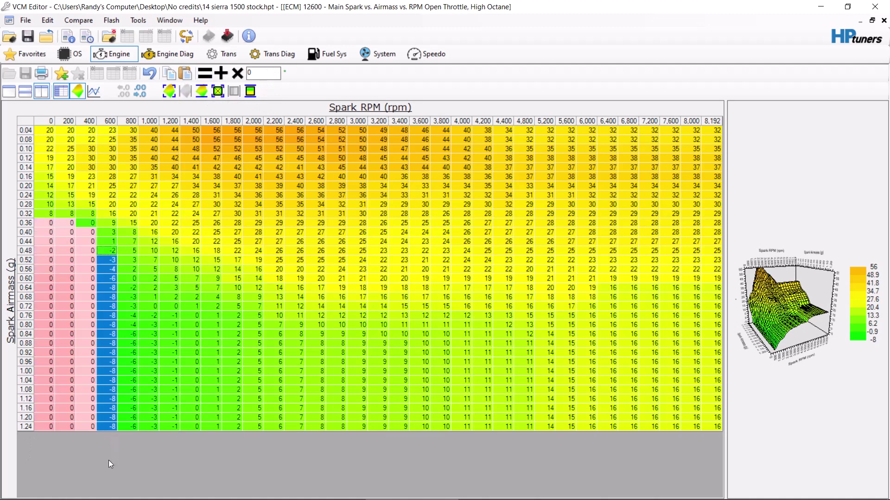
pyautogui.click(204, 78)
# Zero the negative cells in the 800, 1,000 and 1,200 rpm columns.
pyautogui.moveTo(130, 280); pyautogui.dragTo(125, 453)
pyautogui.click(204, 73)
pyautogui.moveTo(150, 306); pyautogui.dragTo(152, 447)
pyautogui.click(204, 73)
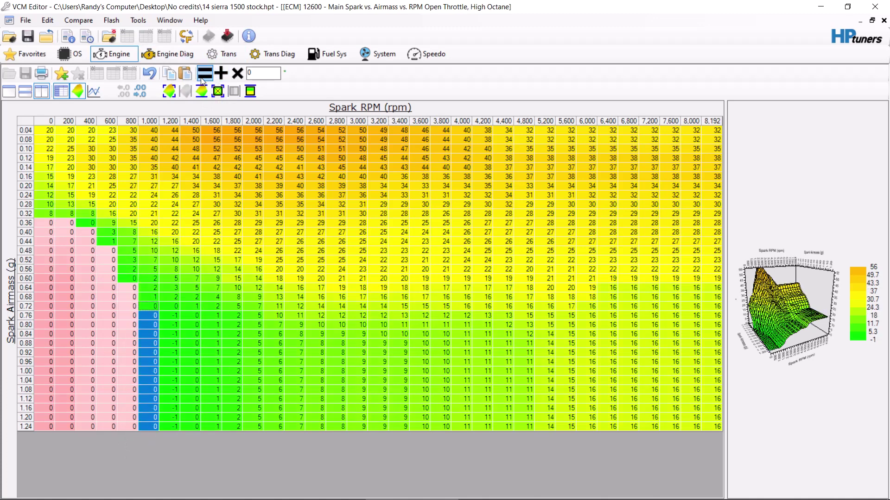
pyautogui.moveTo(172, 318); pyautogui.dragTo(178, 452)
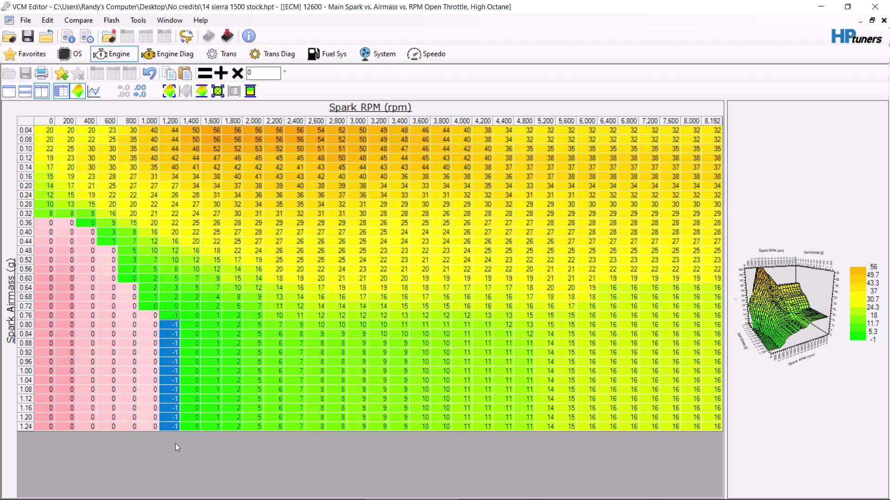
pyautogui.click(206, 74)
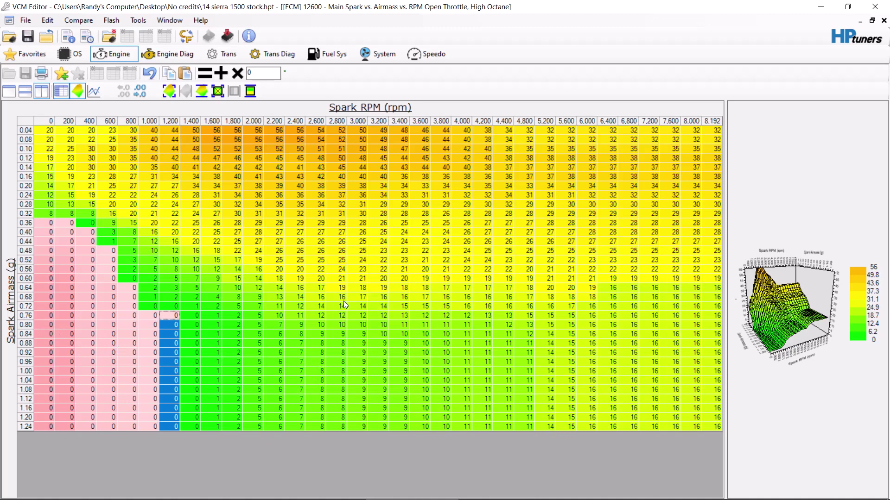
# Set the 8,192 rpm cell of row 0.64 to 20.
pyautogui.moveTo(343, 295); pyautogui.dragTo(848, 300)
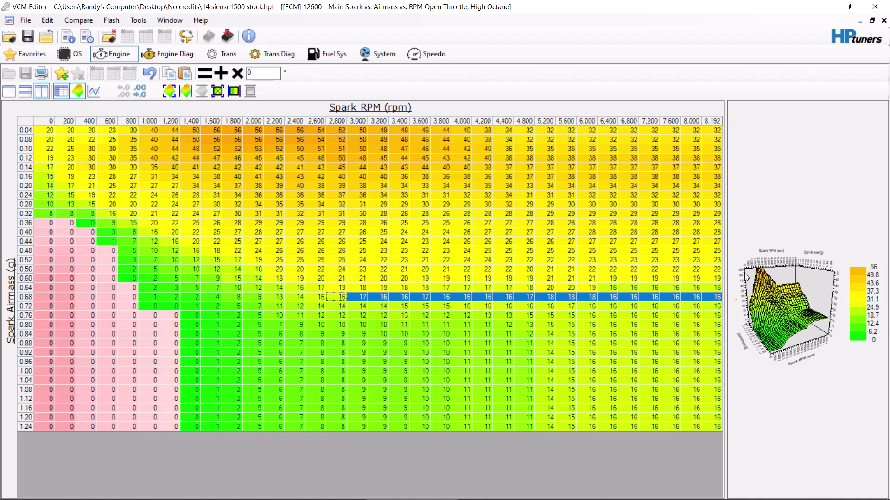
pyautogui.click(716, 290)
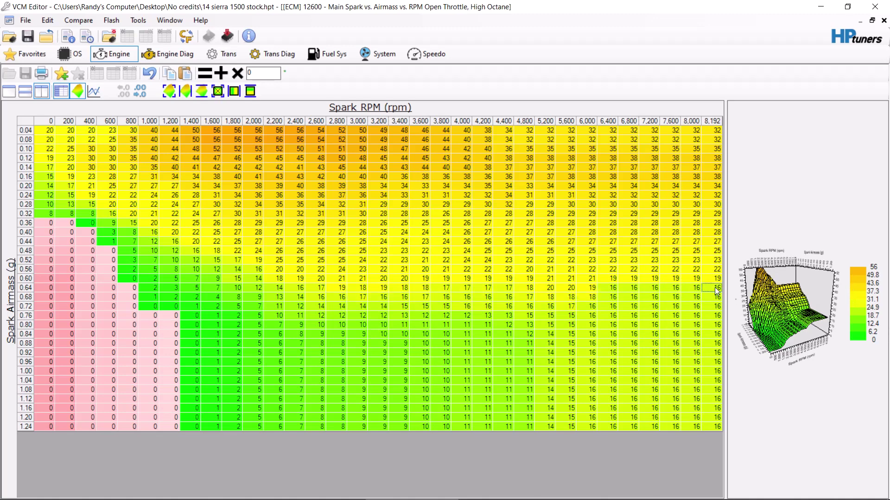
pyautogui.write('20')
pyautogui.press('Return')
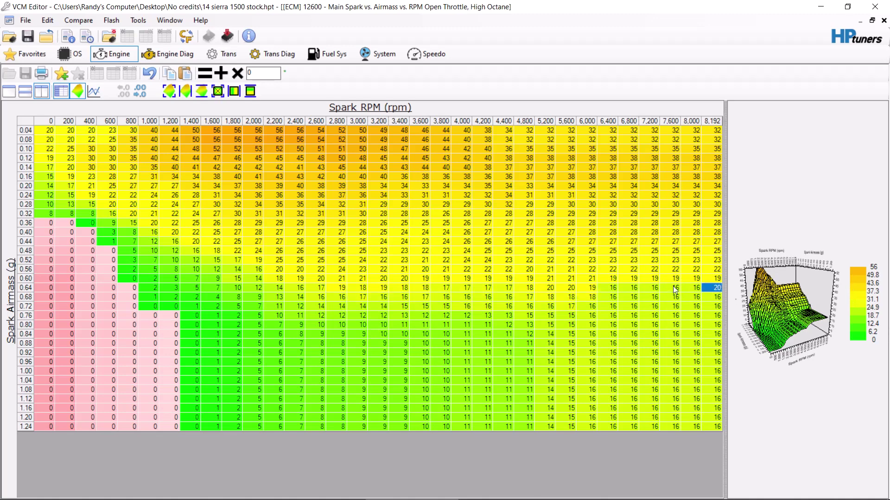
# Enter 21 across row 0.60 from 6,400 rpm, then interpolate row 0.64 from 3,600 rpm.
pyautogui.moveTo(717, 278); pyautogui.dragTo(611, 280)
pyautogui.write('21')
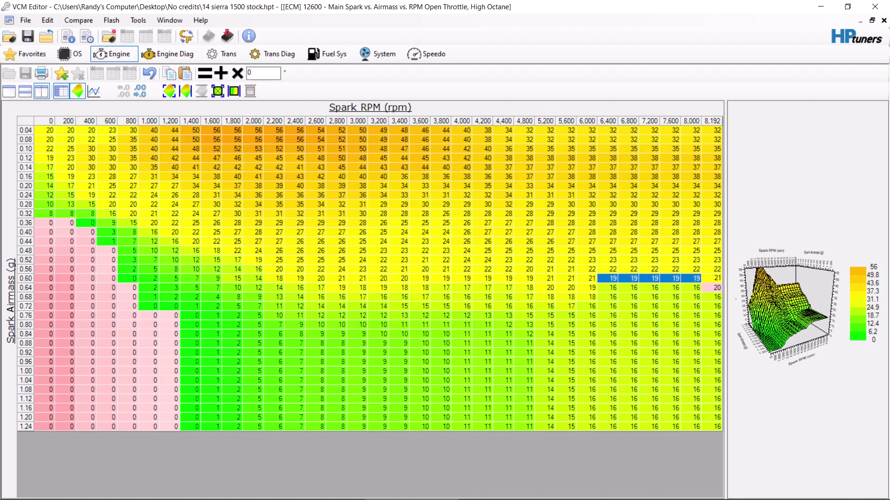
pyautogui.press('Return')
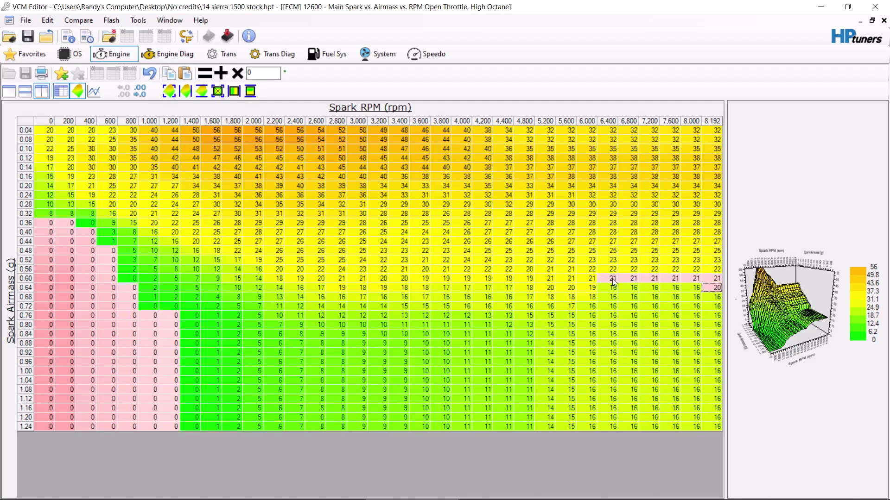
pyautogui.moveTo(717, 292); pyautogui.dragTo(377, 291)
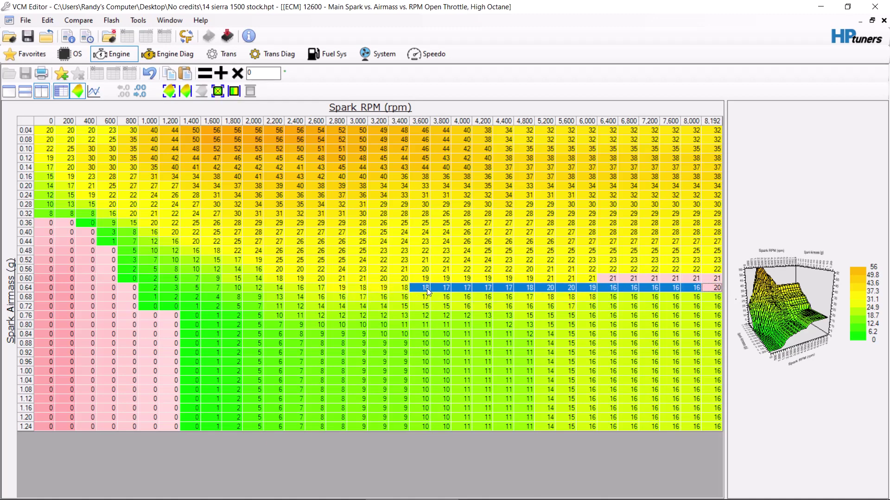
pyautogui.click(234, 92)
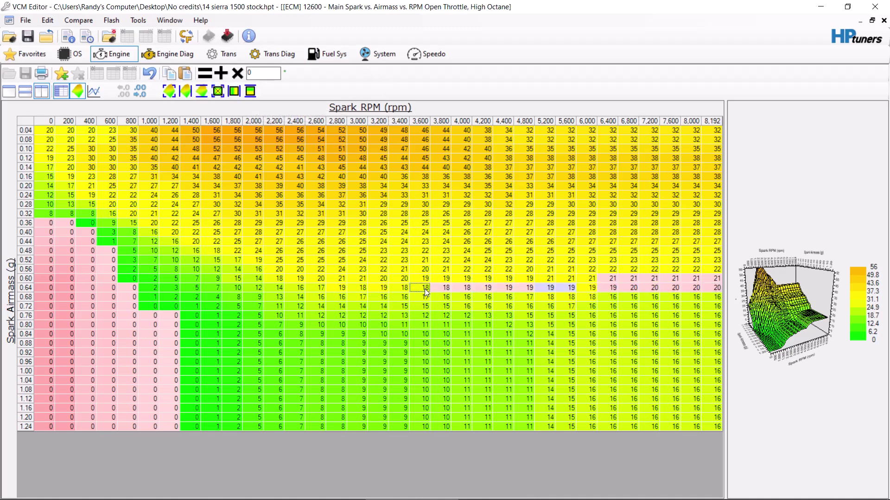
# Copy row 0.64 from 3,600–8,192 rpm and paste it into row 0.68 at 3,800 rpm.
pyautogui.hotkey('shift', 'Right')
pyautogui.hotkey('shift', 'Right')
pyautogui.hotkey('shift', 'Right')
pyautogui.hotkey('shift', 'Right')
pyautogui.hotkey('shift', 'Right')
pyautogui.hotkey('shift', 'Right')
pyautogui.hotkey('shift', 'Right')
pyautogui.hotkey('shift', 'Right')
pyautogui.hotkey('shift', 'Right')
pyautogui.hotkey('shift', 'Right')
pyautogui.hotkey('shift', 'Right')
pyautogui.hotkey('shift', 'Right')
pyautogui.hotkey('shift', 'Right')
pyautogui.hotkey('shift', 'Right')
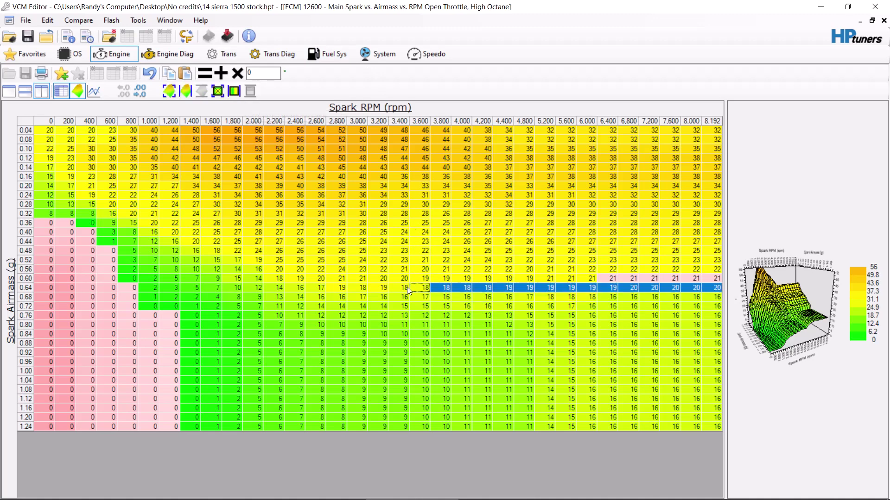
pyautogui.rightClick(422, 289)
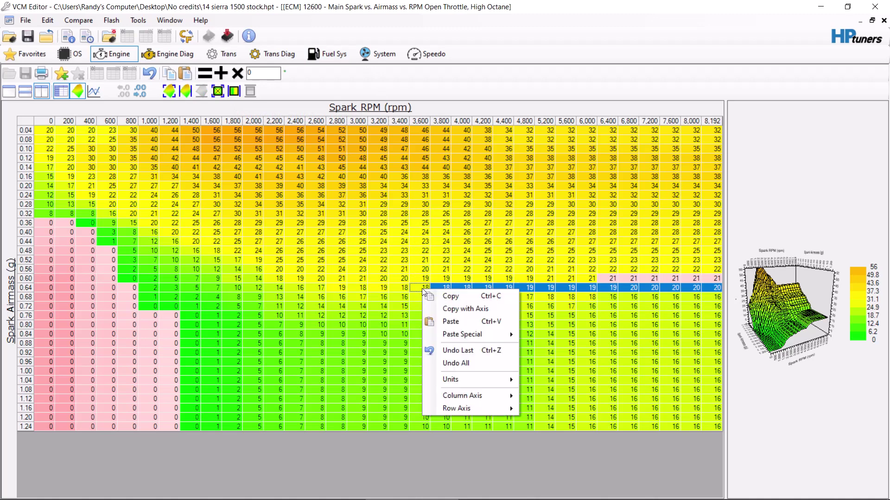
pyautogui.click(456, 297)
pyautogui.click(446, 299)
pyautogui.rightClick(445, 299)
pyautogui.click(473, 324)
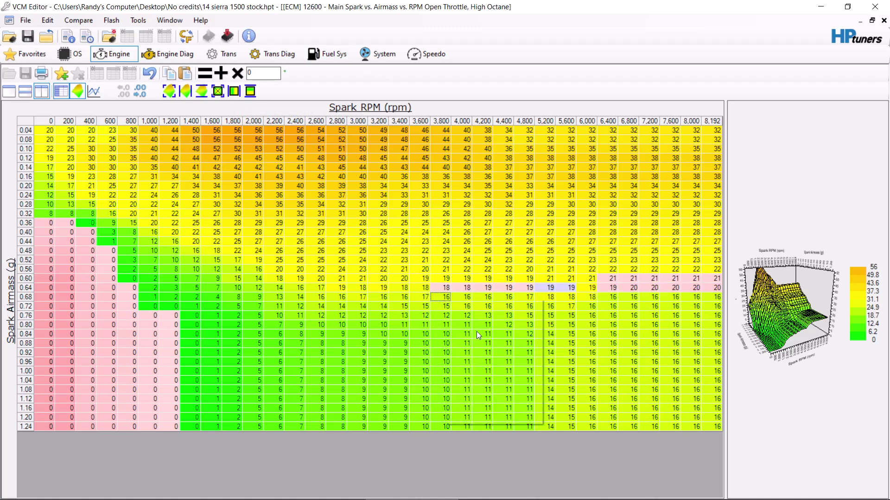
# Paste the copied values into rows 0.72–0.84, starting at 4,000, 4,200, 4,400 and 4,800 rpm.
pyautogui.click(465, 307)
pyautogui.rightClick(465, 307)
pyautogui.click(508, 341)
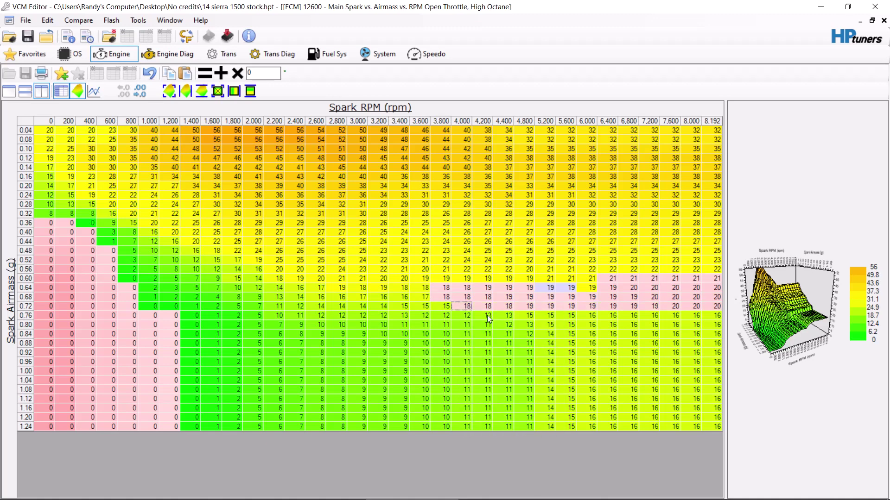
pyautogui.click(485, 317)
pyautogui.rightClick(485, 316)
pyautogui.click(532, 352)
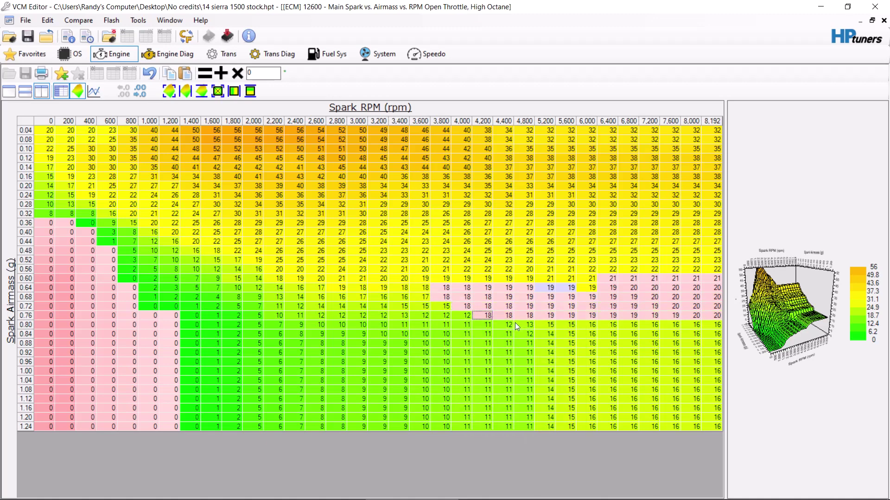
pyautogui.click(510, 326)
pyautogui.rightClick(510, 327)
pyautogui.click(540, 361)
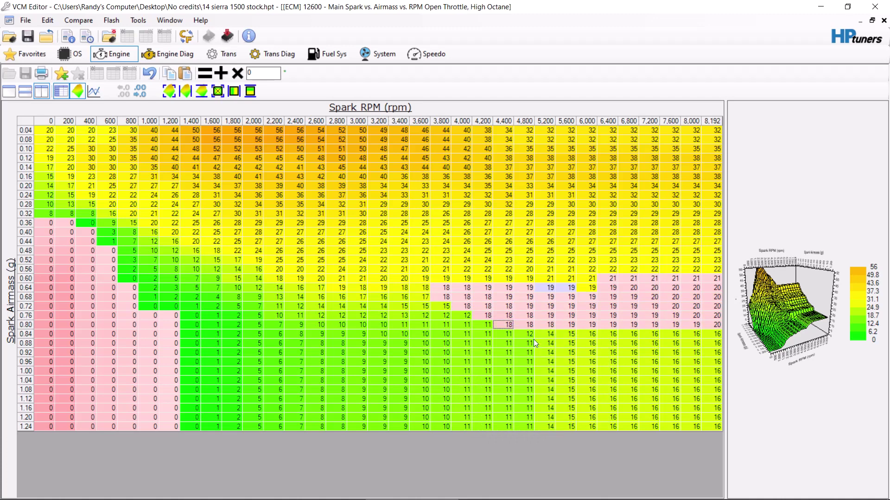
pyautogui.click(533, 330)
pyautogui.rightClick(533, 331)
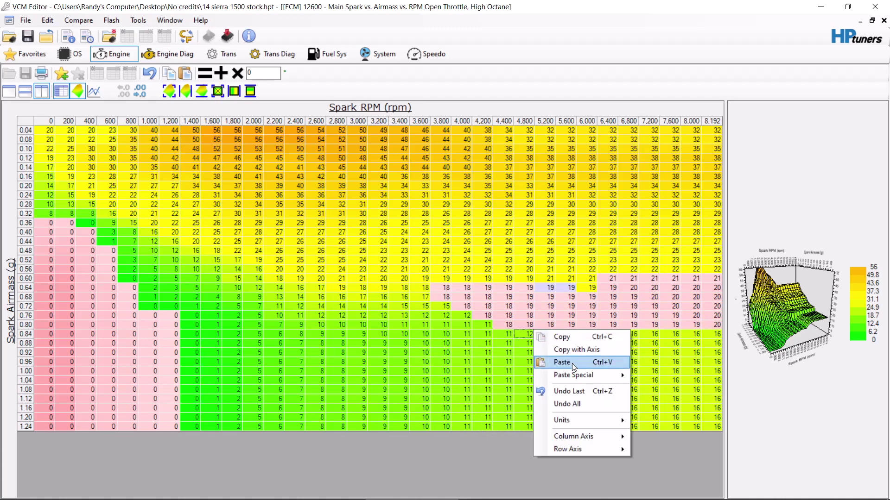
pyautogui.click(572, 363)
# Paste the copied values into rows 0.88–1.00, starting at 5,200, 5,600, 6,000 and 6,400 rpm.
pyautogui.click(549, 343)
pyautogui.rightClick(550, 344)
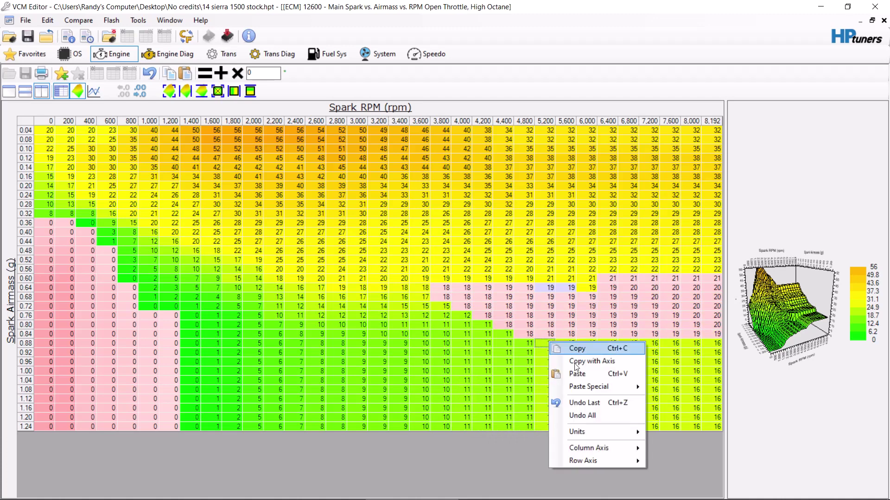
pyautogui.click(593, 377)
pyautogui.click(573, 353)
pyautogui.rightClick(573, 354)
pyautogui.click(602, 392)
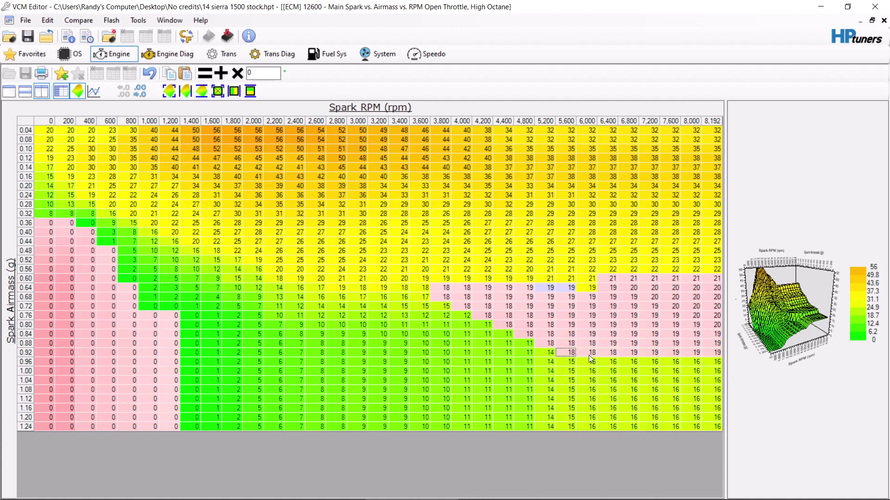
pyautogui.click(593, 355)
pyautogui.rightClick(593, 358)
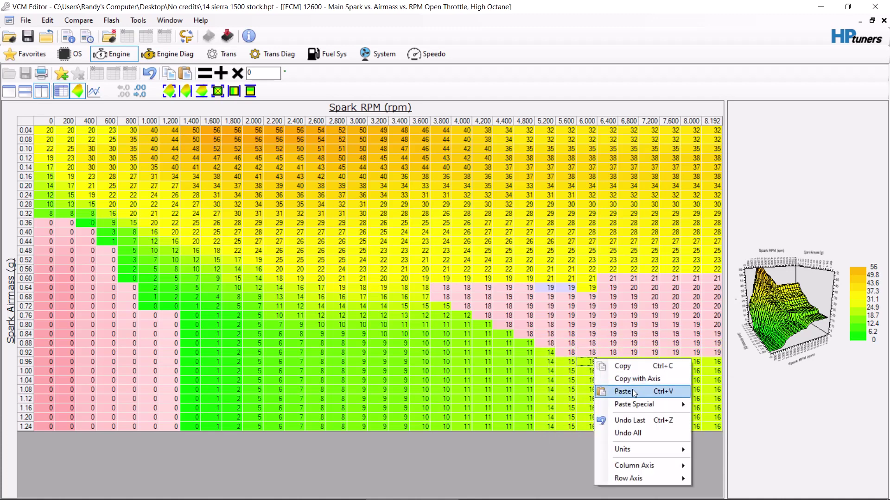
pyautogui.click(603, 391)
pyautogui.click(615, 362)
pyautogui.rightClick(613, 369)
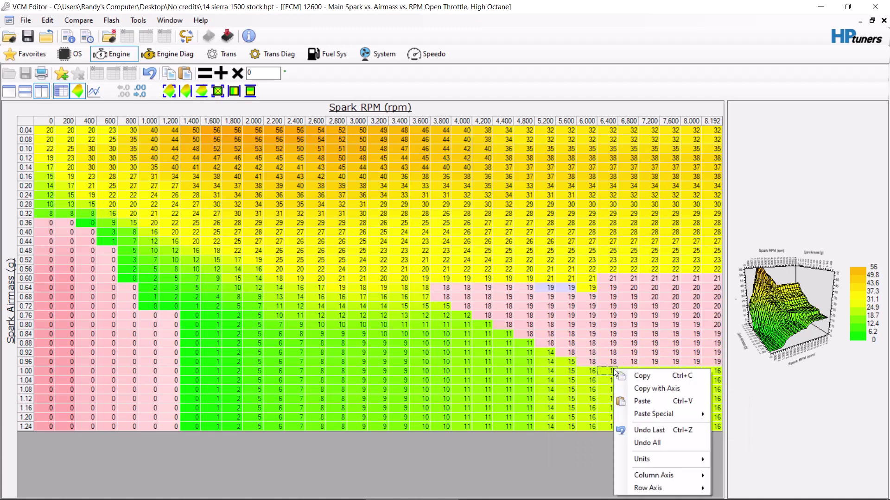
pyautogui.click(651, 401)
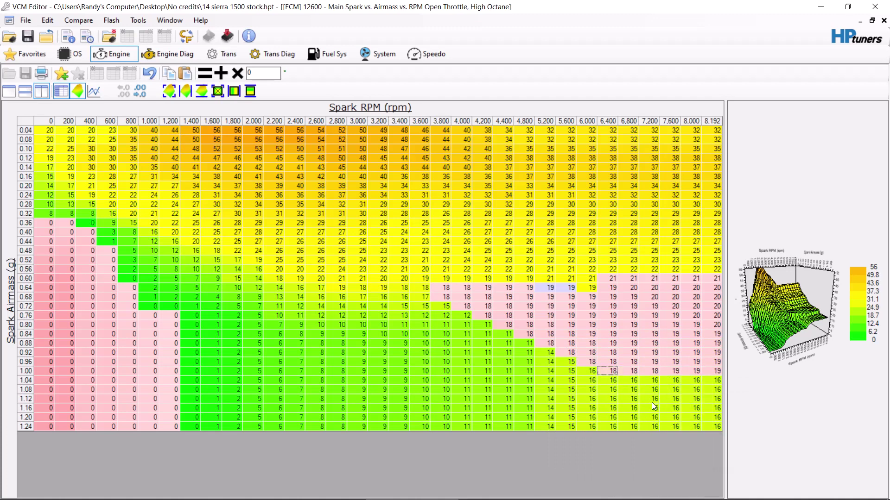
# Paste the copied values into rows 1.04–1.16, starting at 6,800, 7,200, 7,600 and 8,000 rpm.
pyautogui.rightClick(633, 380)
pyautogui.click(666, 405)
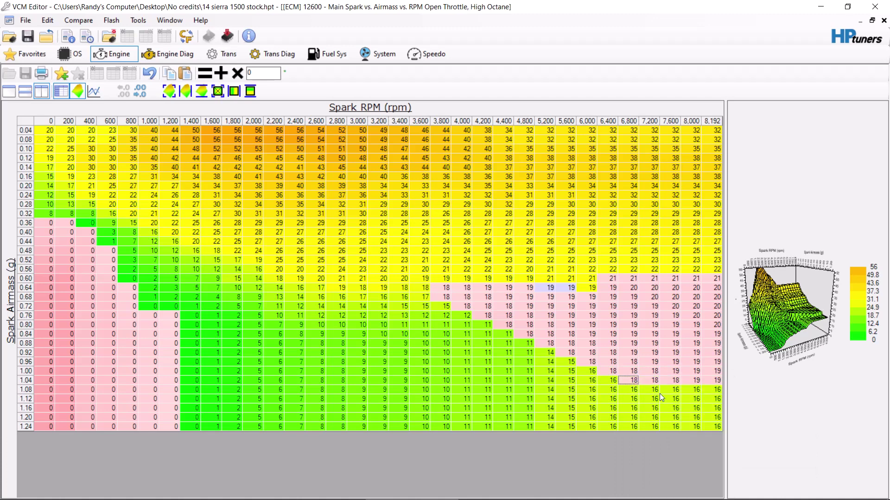
pyautogui.rightClick(659, 391)
pyautogui.click(688, 405)
pyautogui.rightClick(677, 402)
pyautogui.click(695, 405)
pyautogui.rightClick(688, 412)
pyautogui.click(673, 418)
pyautogui.rightClick(696, 404)
pyautogui.click(733, 405)
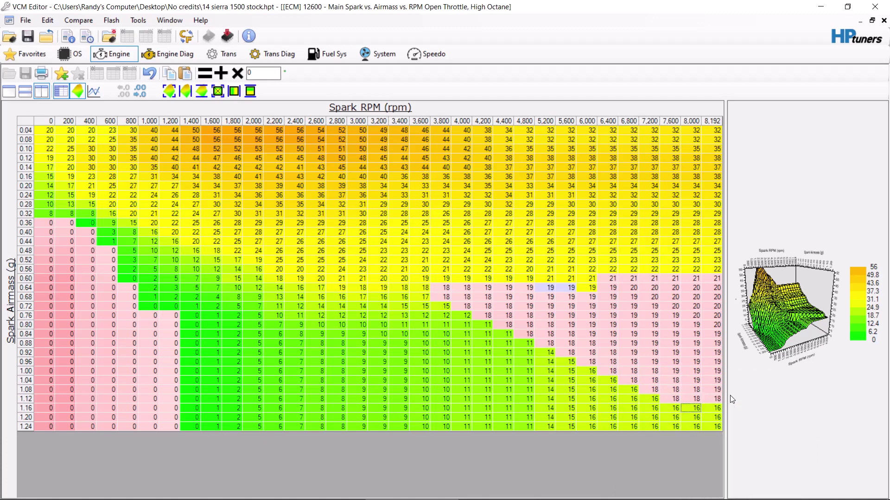
# Enter 18 in the 8,000 rpm cell of row 1.16 and the 8,192 rpm cell of row 1.20.
pyautogui.rightClick(697, 414)
pyautogui.press('Escape')
pyautogui.write('18')
pyautogui.press('Return')
pyautogui.press('Right')
pyautogui.write('18')
# Interpolate rows 0.68–0.84 horizontally across their 2,800–4,800 rpm transition cells.
pyautogui.moveTo(340, 296); pyautogui.dragTo(440, 293)
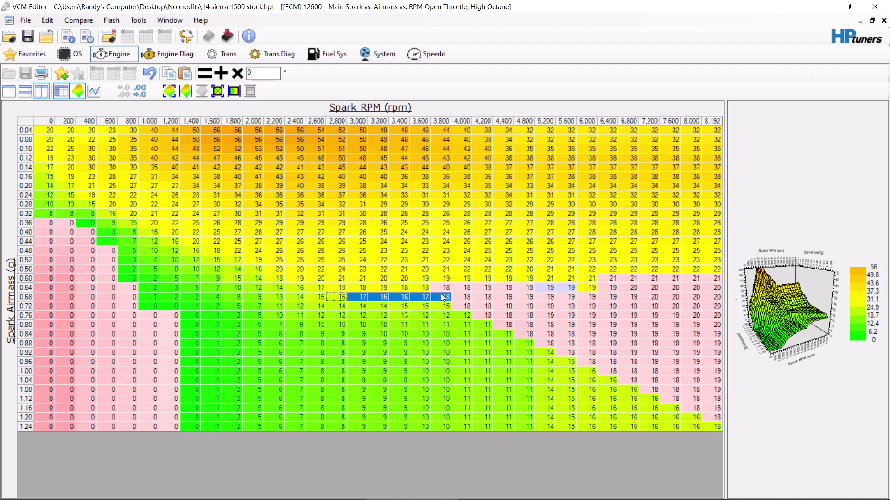
pyautogui.click(233, 93)
pyautogui.moveTo(362, 308); pyautogui.dragTo(439, 308)
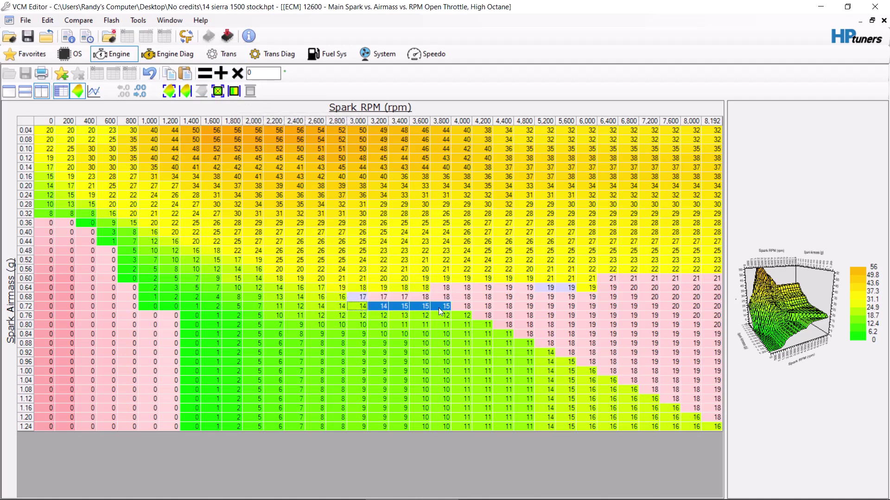
pyautogui.click(233, 92)
pyautogui.moveTo(383, 319); pyautogui.dragTo(469, 319)
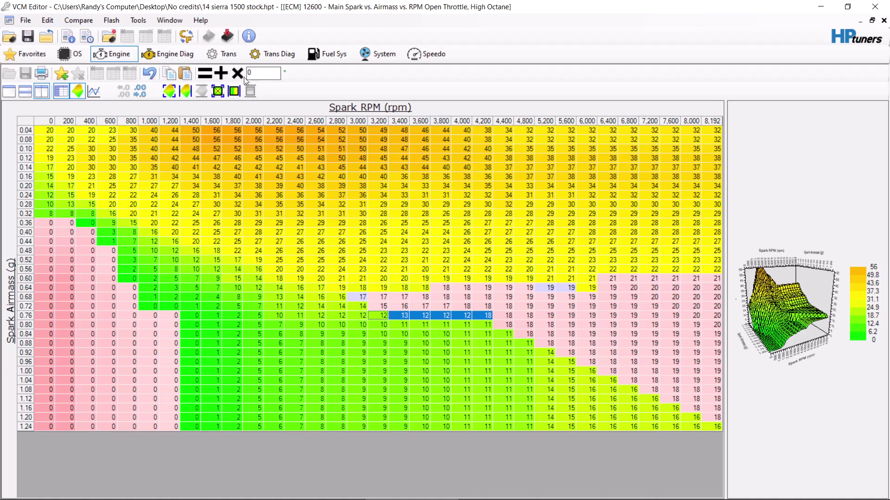
pyautogui.click(233, 93)
pyautogui.moveTo(403, 324); pyautogui.dragTo(508, 324)
pyautogui.click(233, 90)
pyautogui.moveTo(425, 334); pyautogui.dragTo(530, 333)
pyautogui.click(234, 91)
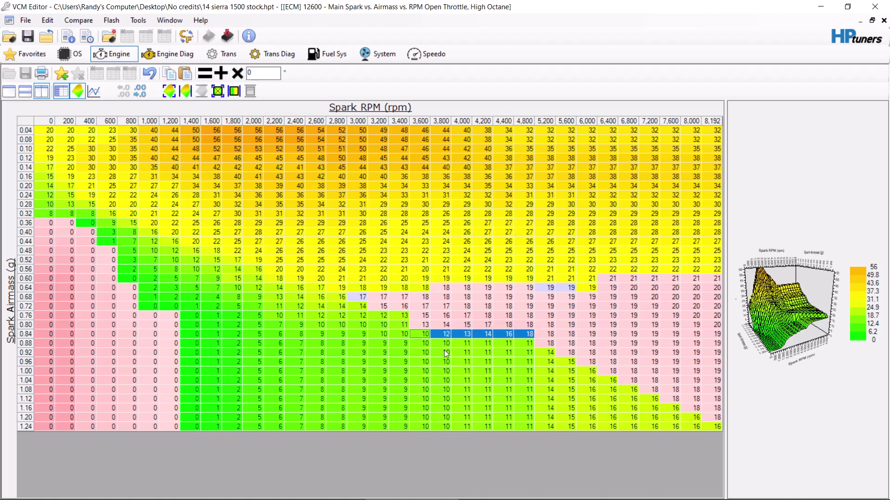
# Interpolate row 0.88 from 3,800 to 5,200 rpm and row 0.92 from 4,200 to 5,600 rpm.
pyautogui.click(447, 334)
pyautogui.moveTo(447, 343); pyautogui.dragTo(535, 346)
pyautogui.moveTo(449, 344); pyautogui.dragTo(533, 342)
pyautogui.click(234, 91)
pyautogui.moveTo(441, 345); pyautogui.dragTo(544, 345)
pyautogui.click(234, 91)
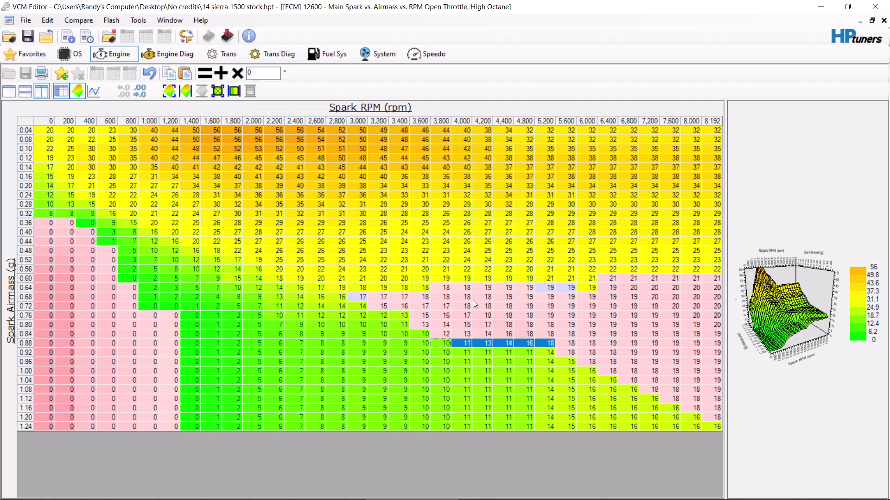
pyautogui.click(489, 360)
pyautogui.moveTo(468, 352); pyautogui.dragTo(582, 355)
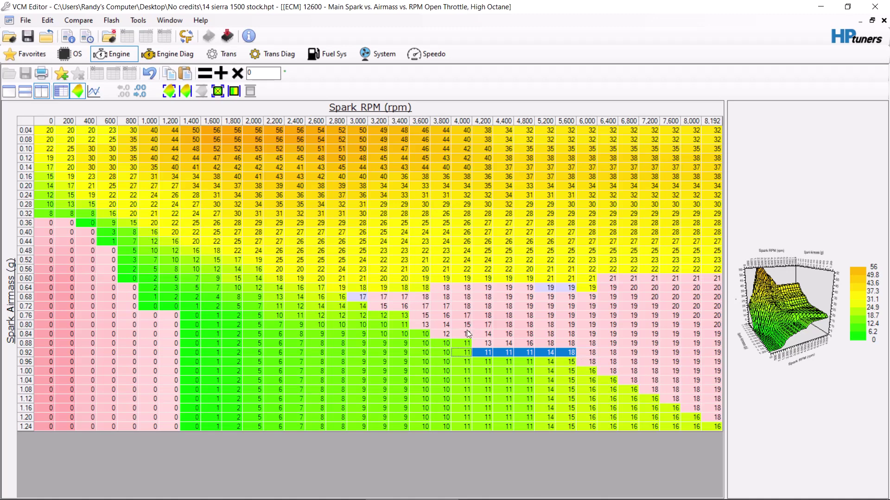
pyautogui.click(487, 361)
pyautogui.moveTo(483, 351); pyautogui.dragTo(563, 356)
pyautogui.click(224, 98)
# Interpolate rows 0.96, 1.00 and 1.04 across their 4,400–6,000 rpm transition cells.
pyautogui.moveTo(504, 362); pyautogui.dragTo(595, 361)
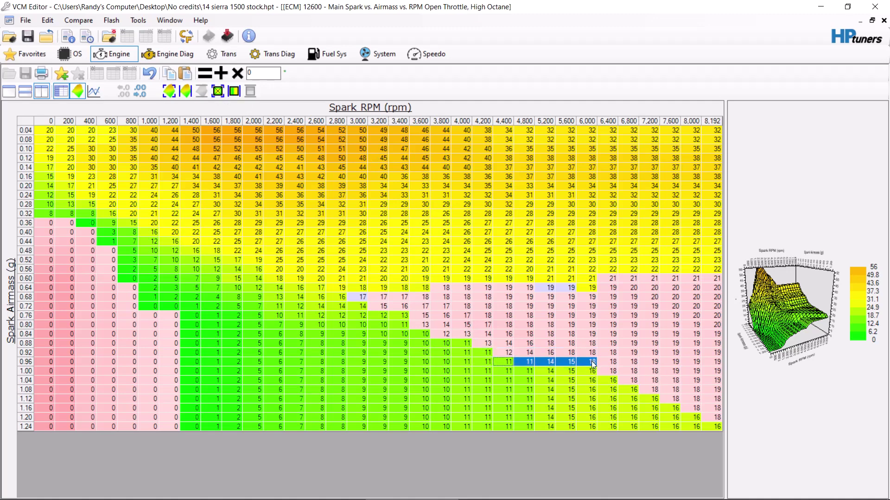
pyautogui.click(239, 94)
pyautogui.moveTo(530, 372); pyautogui.dragTo(604, 369)
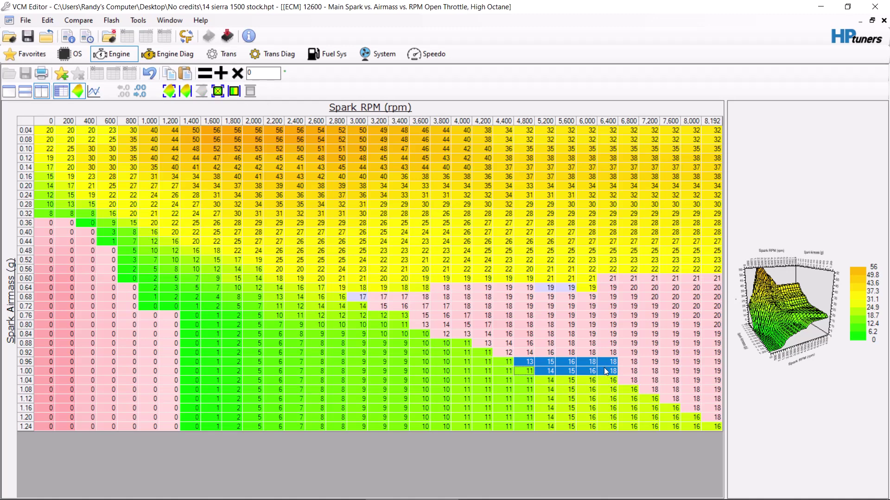
pyautogui.moveTo(524, 370); pyautogui.dragTo(599, 373)
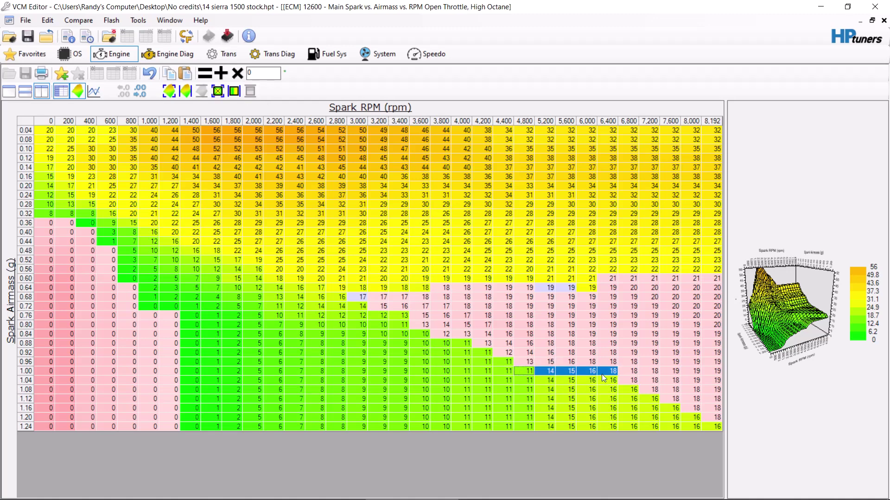
pyautogui.click(234, 92)
pyautogui.moveTo(547, 381); pyautogui.dragTo(599, 375)
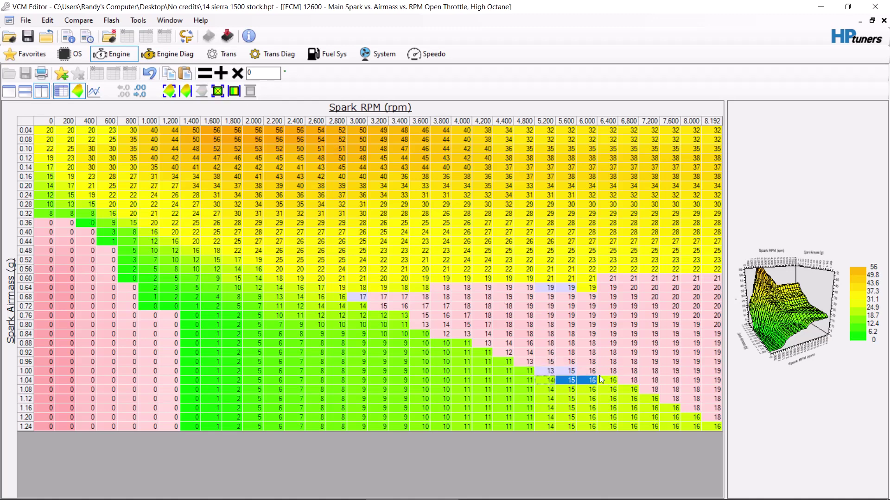
pyautogui.click(234, 91)
# Interpolate row 1.12 between 6,000 and 7,600 rpm.
pyautogui.moveTo(569, 387); pyautogui.dragTo(654, 391)
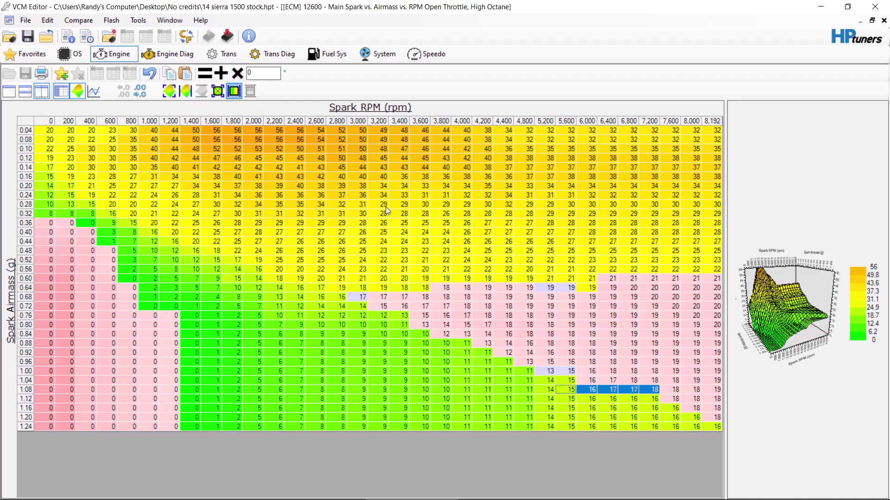
pyautogui.moveTo(595, 397); pyautogui.dragTo(662, 399)
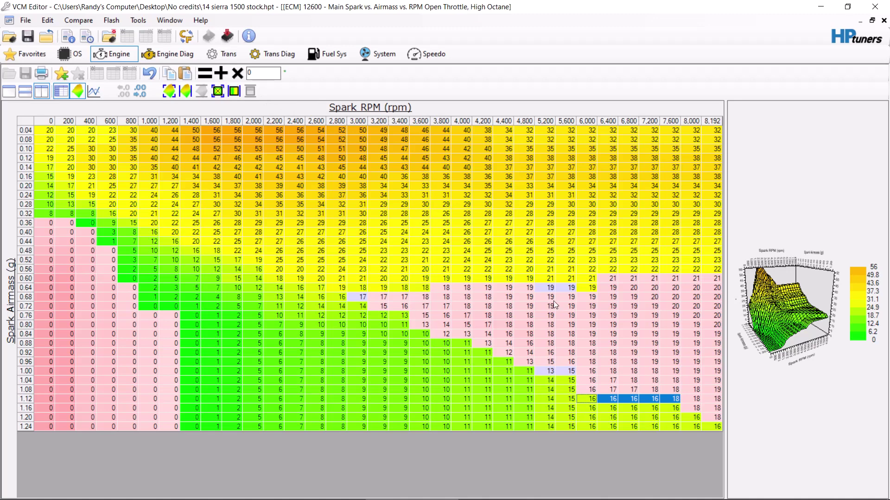
pyautogui.click(611, 398)
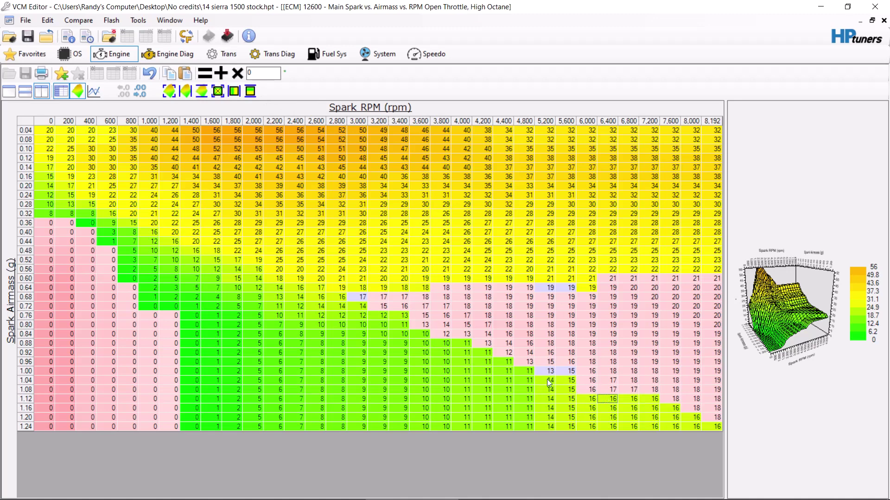
pyautogui.moveTo(571, 381); pyautogui.dragTo(673, 398)
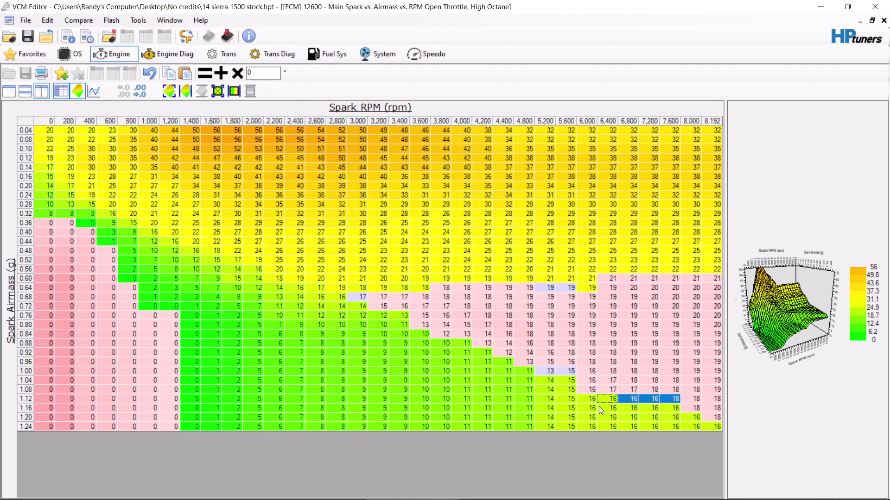
pyautogui.moveTo(594, 399); pyautogui.dragTo(675, 399)
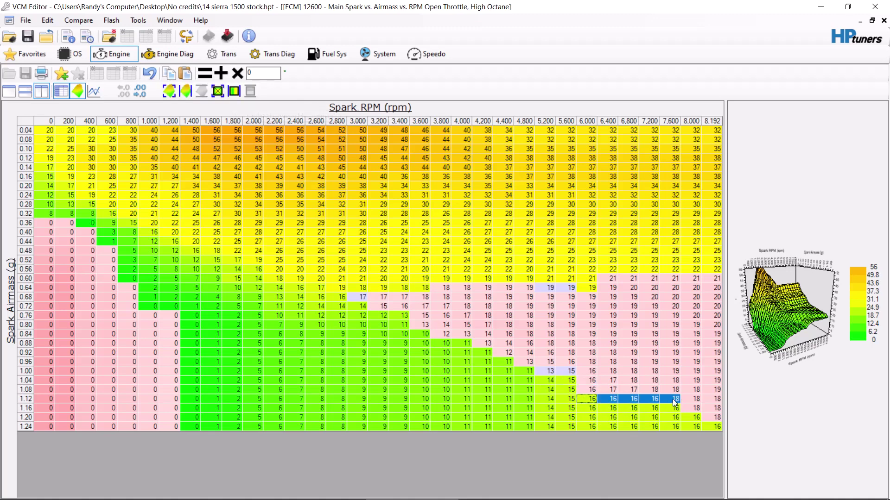
pyautogui.click(240, 89)
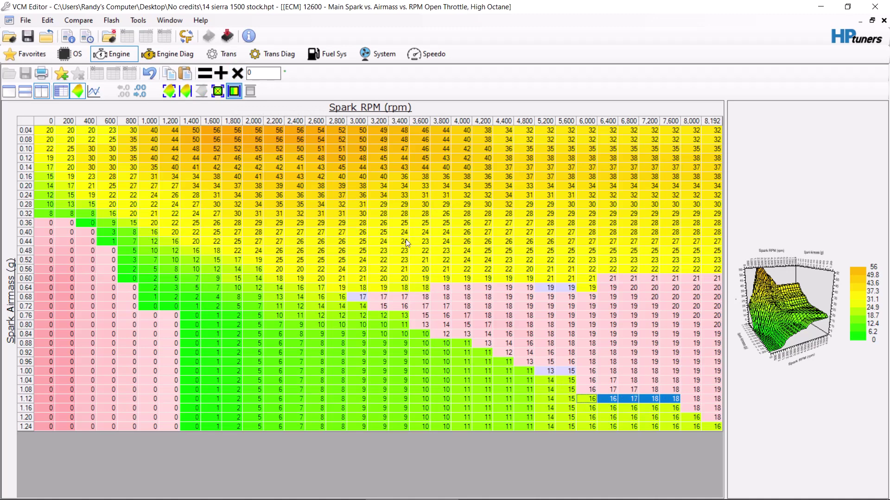
# Interpolate row 1.16 from 6,400 rpm and row 1.20 from 6,800 to 8,192 rpm.
pyautogui.click(612, 408)
pyautogui.moveTo(613, 410); pyautogui.dragTo(678, 412)
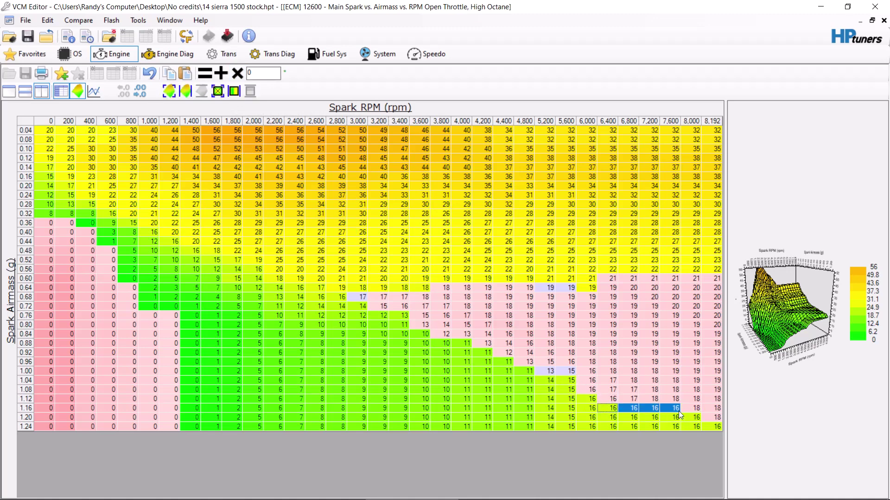
pyautogui.click(235, 91)
pyautogui.moveTo(635, 417); pyautogui.dragTo(702, 413)
pyautogui.click(234, 91)
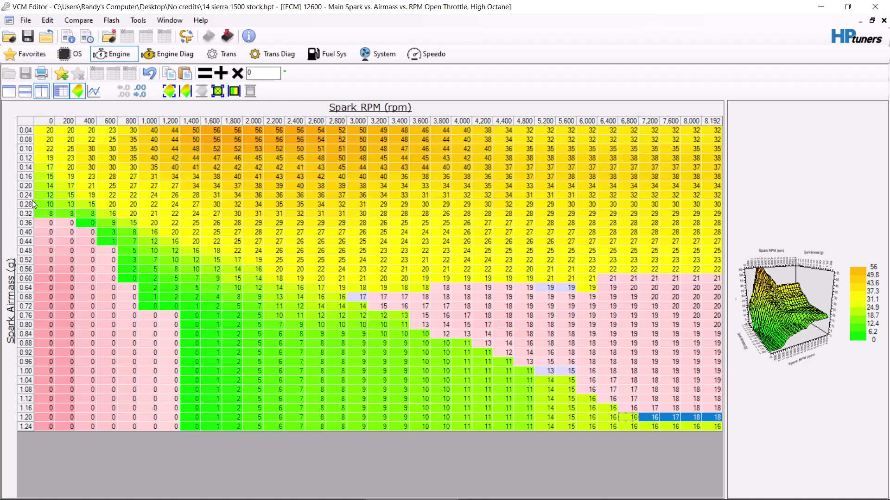
pyautogui.moveTo(32, 199); pyautogui.dragTo(40, 94)
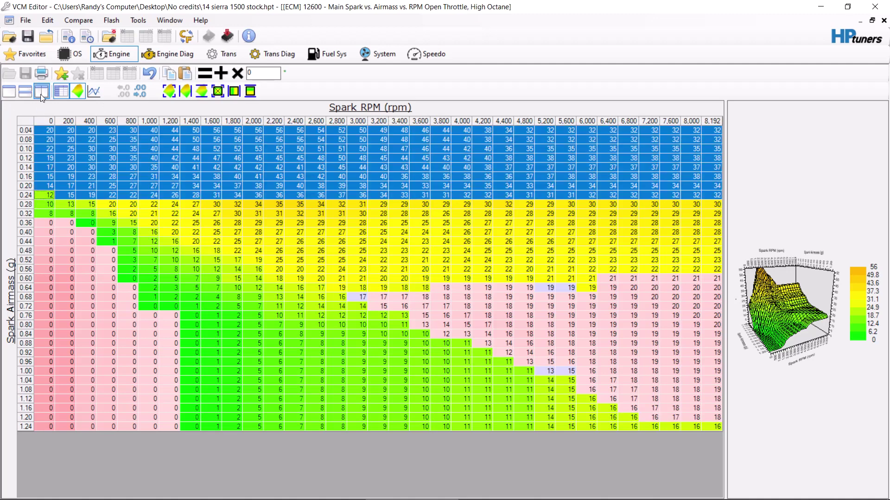
# Add 3 to every cell in airmass rows 0.04–0.24, giving a 59 peak.
pyautogui.doubleClick(271, 73)
pyautogui.write('3')
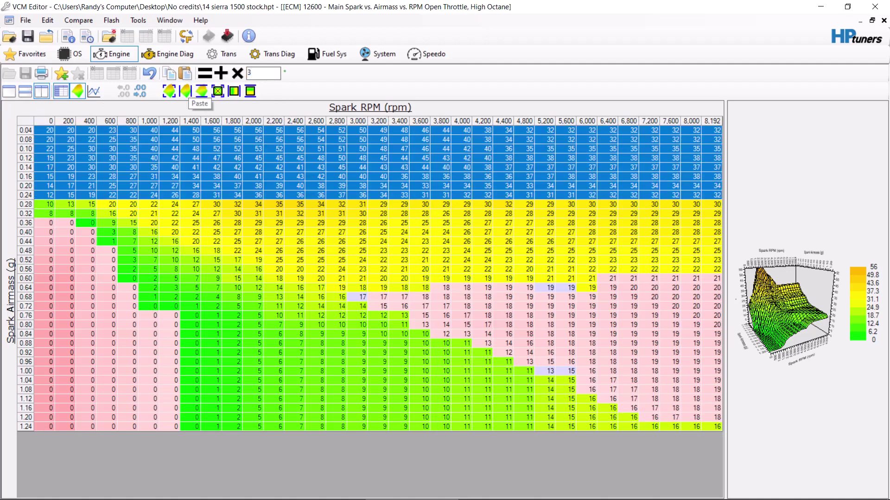
pyautogui.click(221, 74)
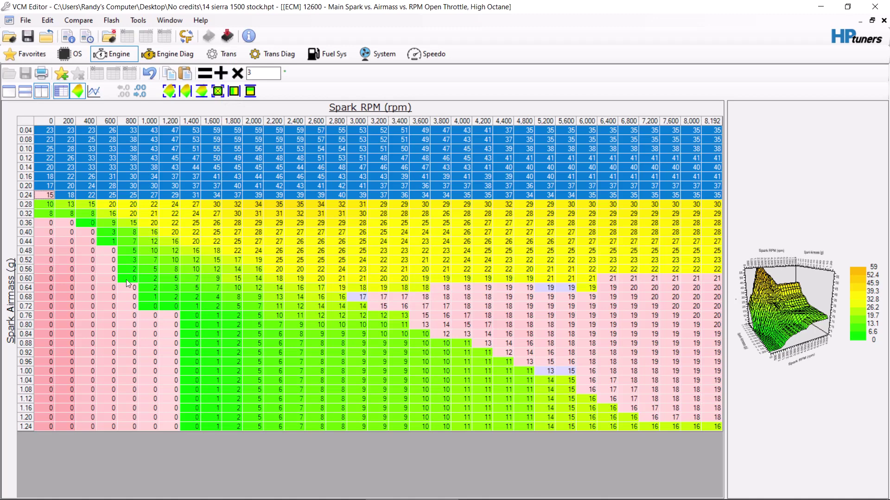
# Apply Smooth Between Vertical Bounds three times to airmass rows 0.28–0.72.
pyautogui.moveTo(32, 305); pyautogui.dragTo(38, 202)
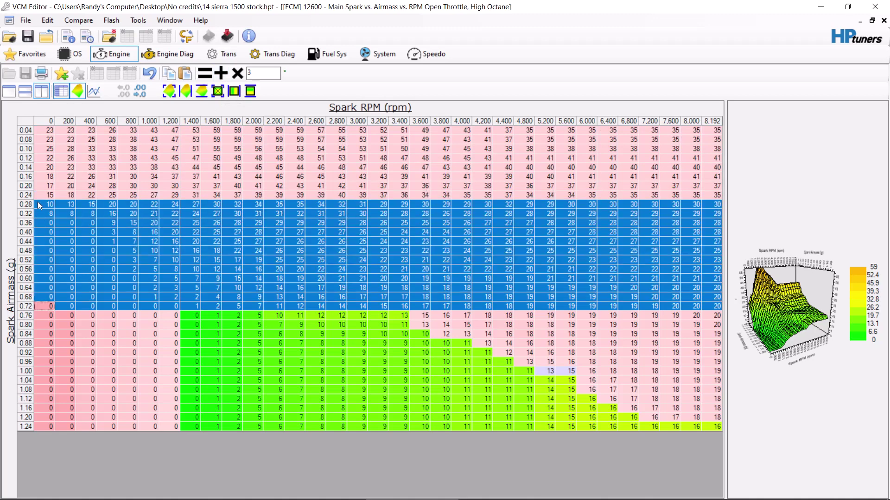
pyautogui.click(202, 91)
pyautogui.click(201, 95)
pyautogui.click(202, 95)
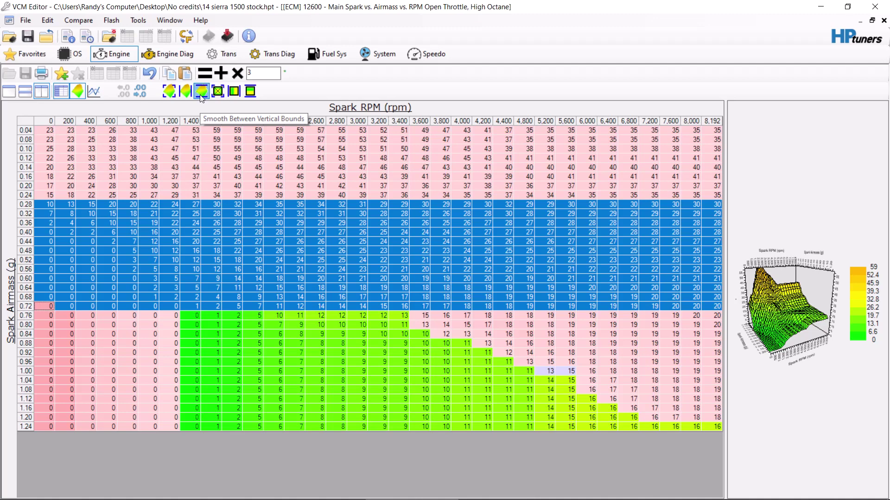
pyautogui.click(550, 380)
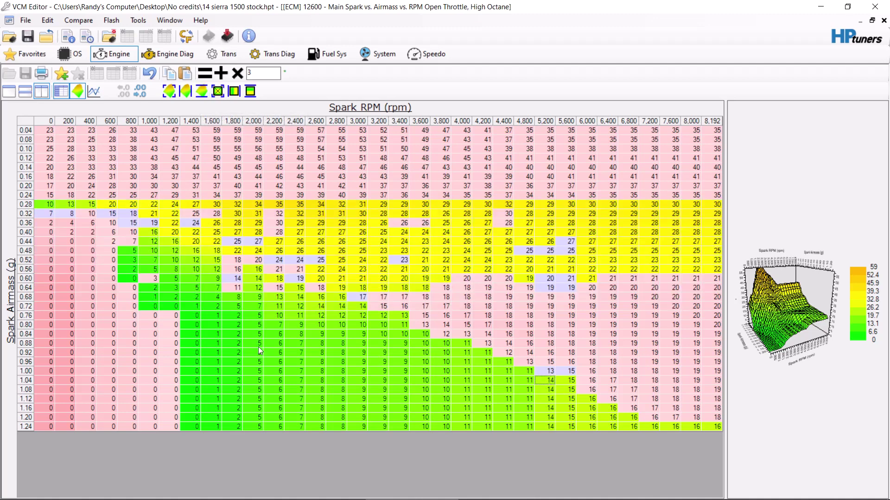
pyautogui.click(735, 342)
# Widen the 3-D spark graph to about half the window and locate cells on it.
pyautogui.moveTo(726, 341); pyautogui.dragTo(510, 359)
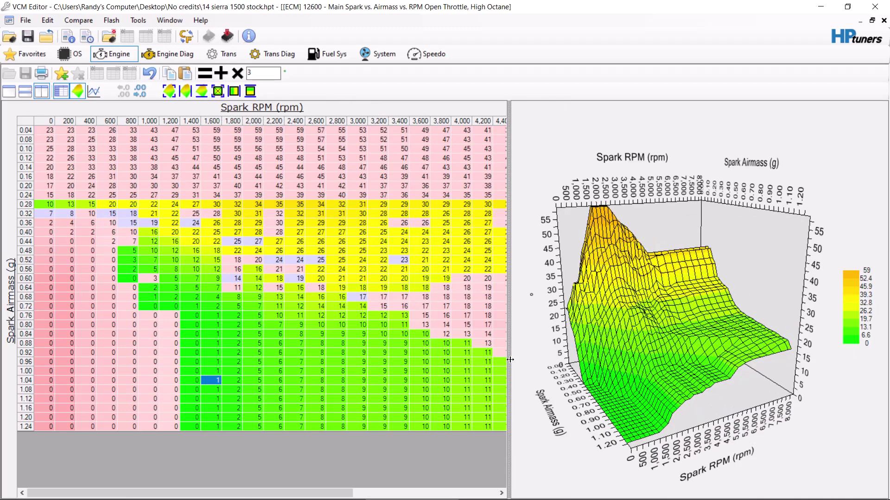
pyautogui.moveTo(722, 393)
pyautogui.mouseDown()
pyautogui.moveTo(622, 242)
pyautogui.moveTo(594, 229)
pyautogui.moveTo(607, 287)
pyautogui.moveTo(624, 215)
pyautogui.moveTo(675, 280)
pyautogui.moveTo(669, 258)
pyautogui.moveTo(560, 300)
pyautogui.moveTo(569, 298)
pyautogui.moveTo(585, 242)
pyautogui.mouseUp()
pyautogui.moveTo(663, 257); pyautogui.dragTo(658, 252)
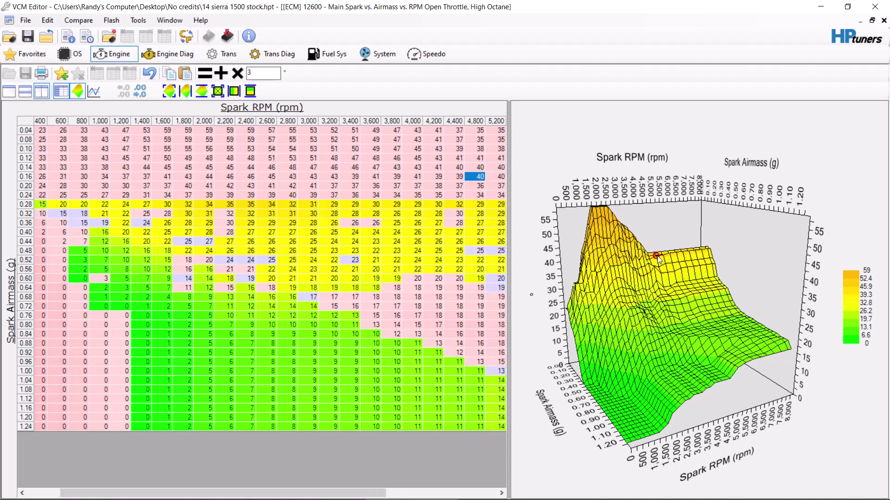
pyautogui.press('Up')
pyautogui.press('Up')
pyautogui.press('Left')
pyautogui.press('Left')
pyautogui.press('Left')
pyautogui.press('Left')
pyautogui.moveTo(480, 130); pyautogui.dragTo(2, 470)
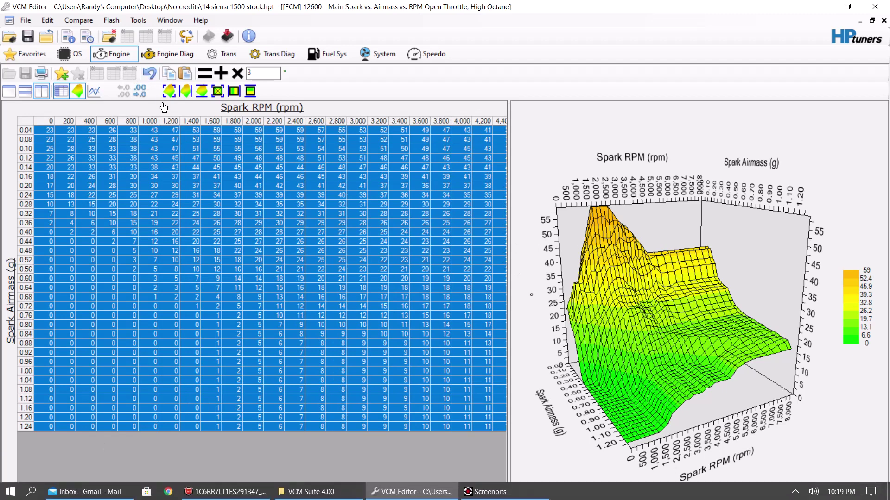
# Smooth the entire main spark table five times.
pyautogui.click(169, 92)
pyautogui.click(168, 91)
pyautogui.click(168, 91)
pyautogui.click(167, 91)
pyautogui.click(168, 91)
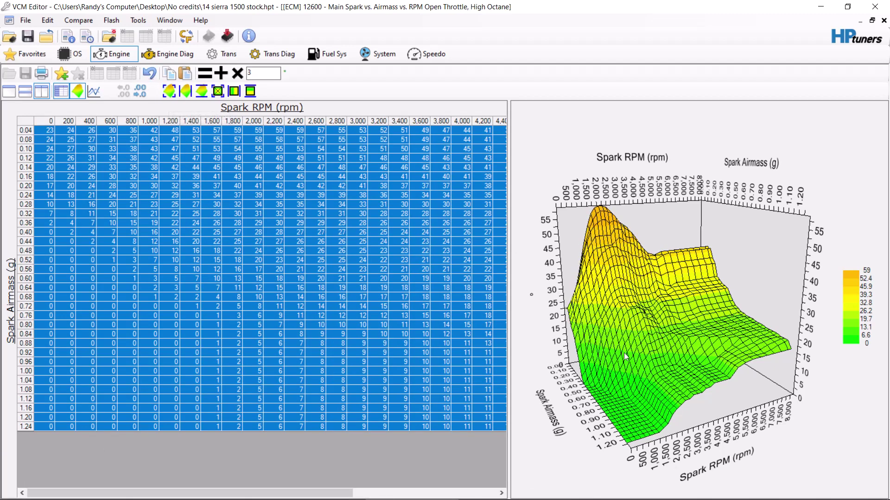
pyautogui.click(353, 399)
pyautogui.moveTo(307, 493); pyautogui.dragTo(500, 493)
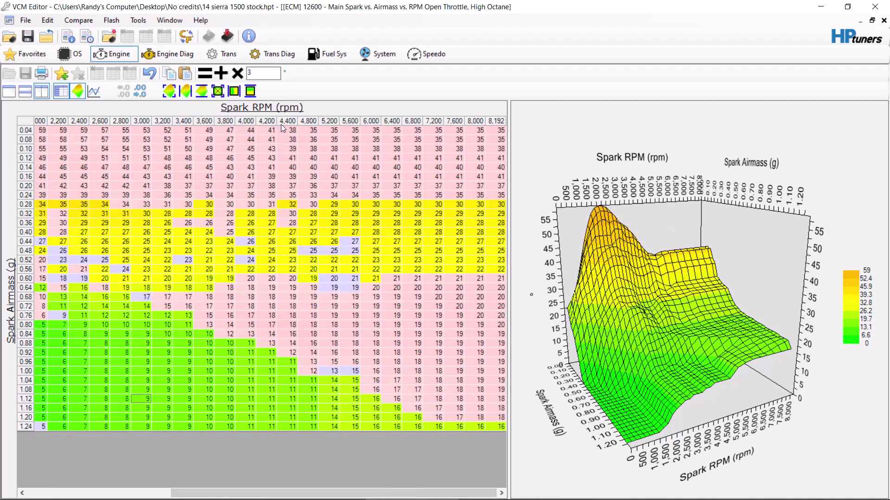
# Smooth the 4,800–8,192 rpm columns, then the 3,800–6,400 rpm block.
pyautogui.click(314, 132)
pyautogui.moveTo(313, 132); pyautogui.dragTo(618, 475)
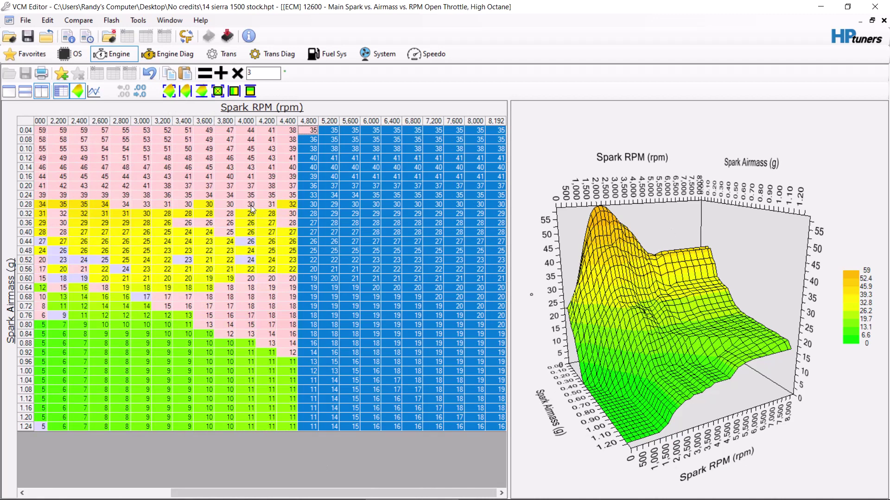
pyautogui.click(171, 92)
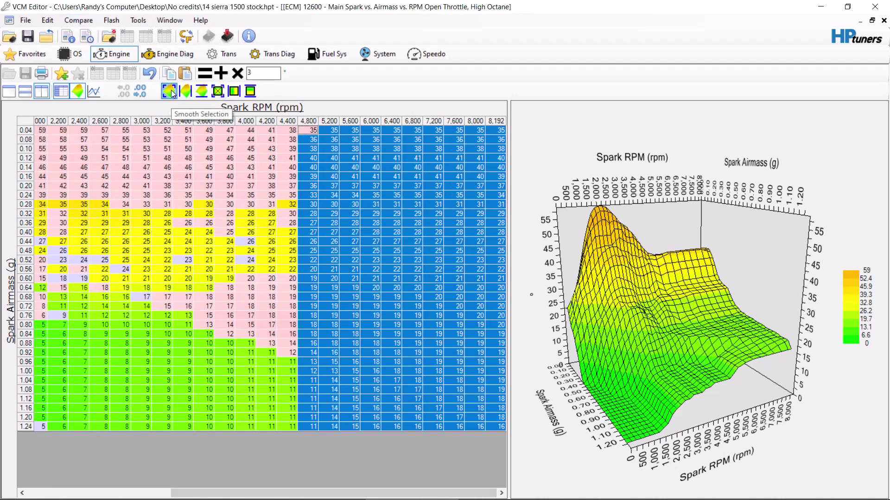
pyautogui.moveTo(229, 131); pyautogui.dragTo(383, 437)
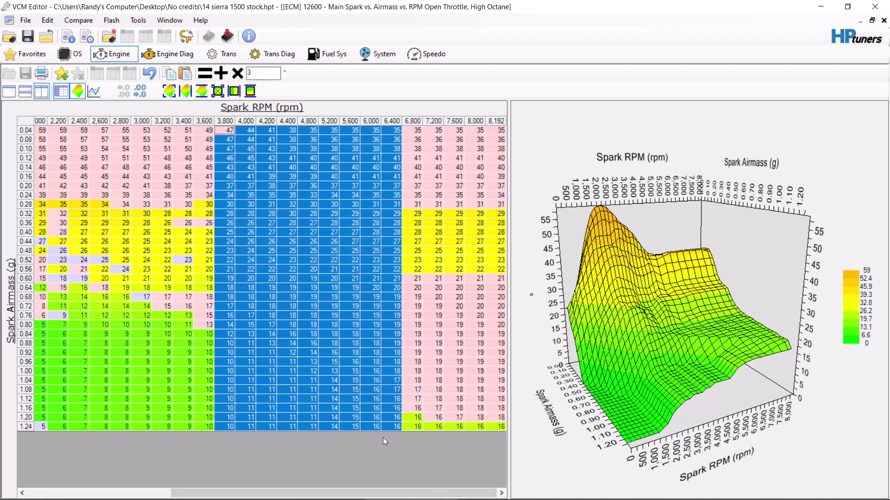
pyautogui.click(171, 92)
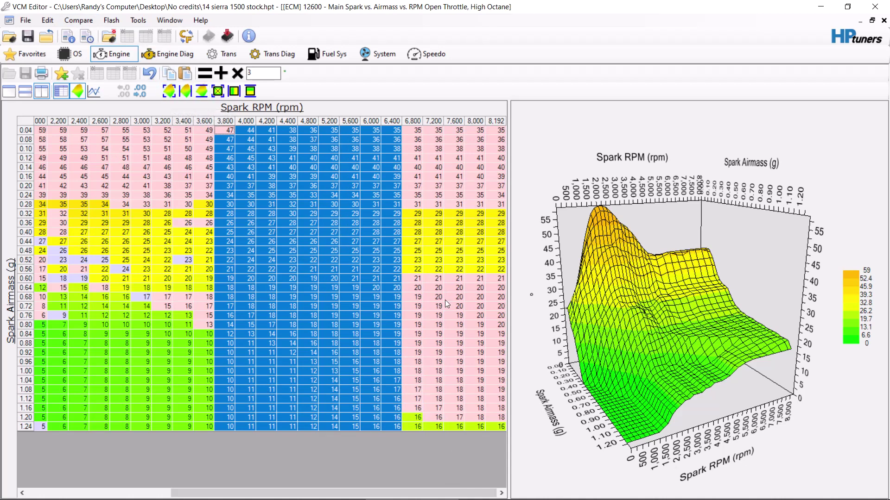
pyautogui.click(470, 349)
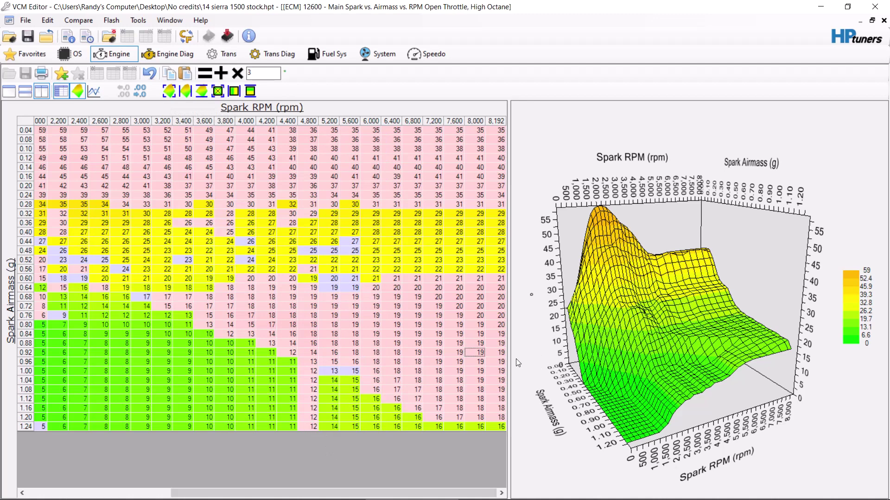
# Rotate the widened 3D spark graph, then widen the table and select row 0.10 from 4,000–8,192 rpm.
pyautogui.moveTo(509, 360)
pyautogui.mouseDown()
pyautogui.moveTo(265, 368)
pyautogui.moveTo(286, 368)
pyautogui.mouseUp()
pyautogui.click(547, 255)
pyautogui.moveTo(766, 438)
pyautogui.mouseDown()
pyautogui.moveTo(768, 471)
pyautogui.moveTo(784, 413)
pyautogui.moveTo(841, 390)
pyautogui.moveTo(781, 411)
pyautogui.moveTo(794, 431)
pyautogui.moveTo(815, 432)
pyautogui.moveTo(814, 420)
pyautogui.moveTo(840, 432)
pyautogui.mouseUp()
pyautogui.click(429, 312)
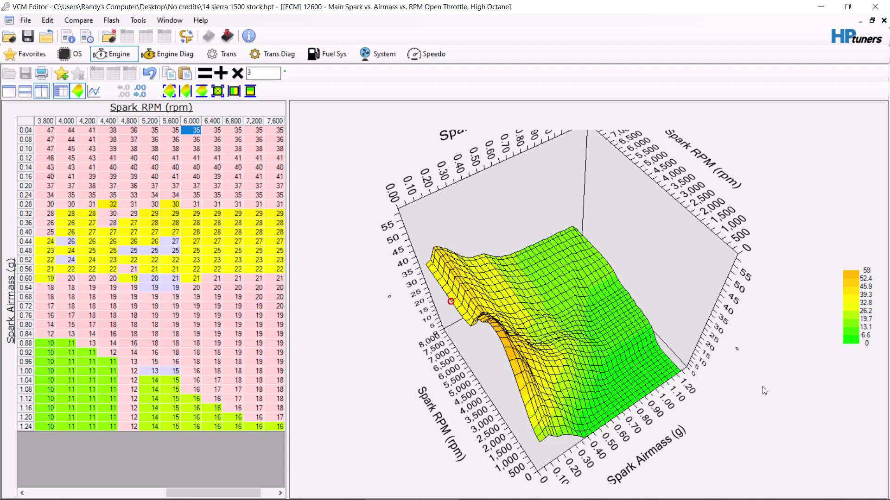
pyautogui.moveTo(763, 386); pyautogui.dragTo(587, 383)
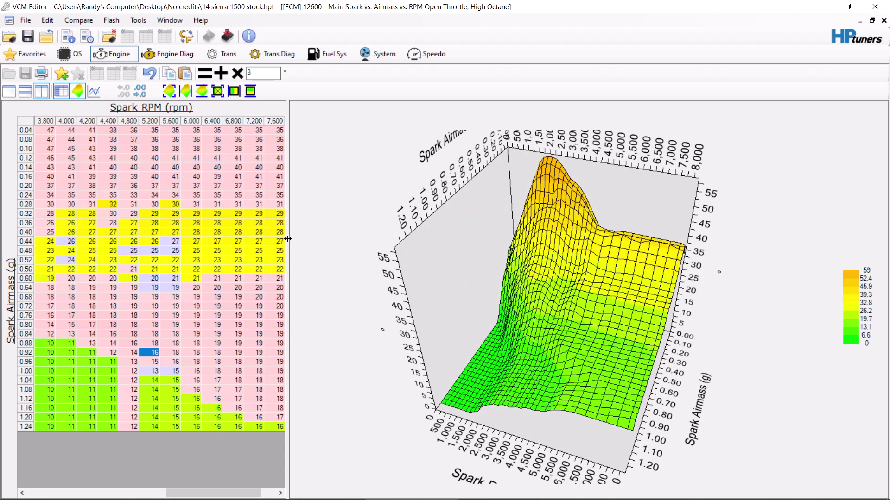
pyautogui.moveTo(288, 237); pyautogui.dragTo(577, 288)
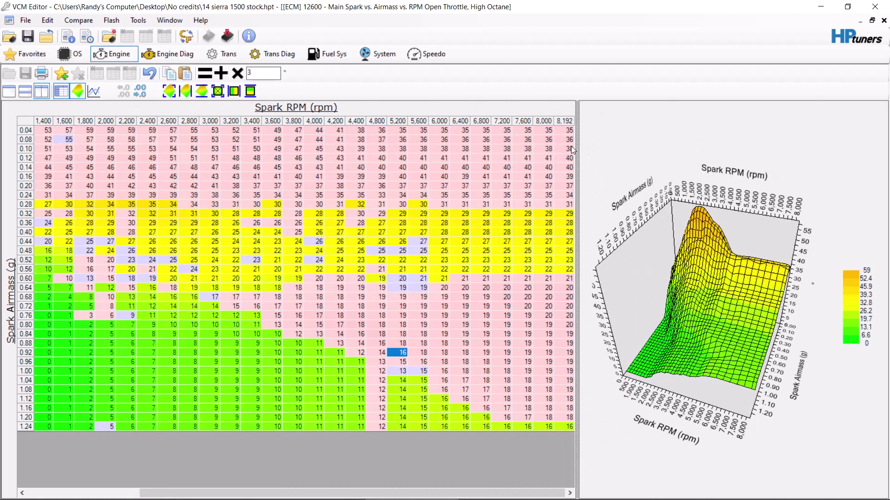
pyautogui.moveTo(569, 149); pyautogui.dragTo(335, 149)
# Copy row 0.10 values above 4,000 rpm into rows 0.08 and 0.04.
pyautogui.rightClick(319, 151)
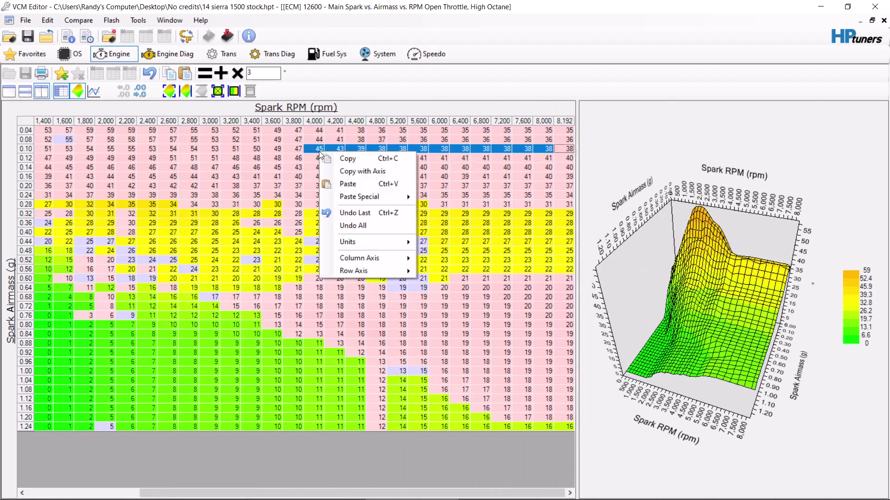
pyautogui.click(331, 158)
pyautogui.click(318, 138)
pyautogui.rightClick(318, 138)
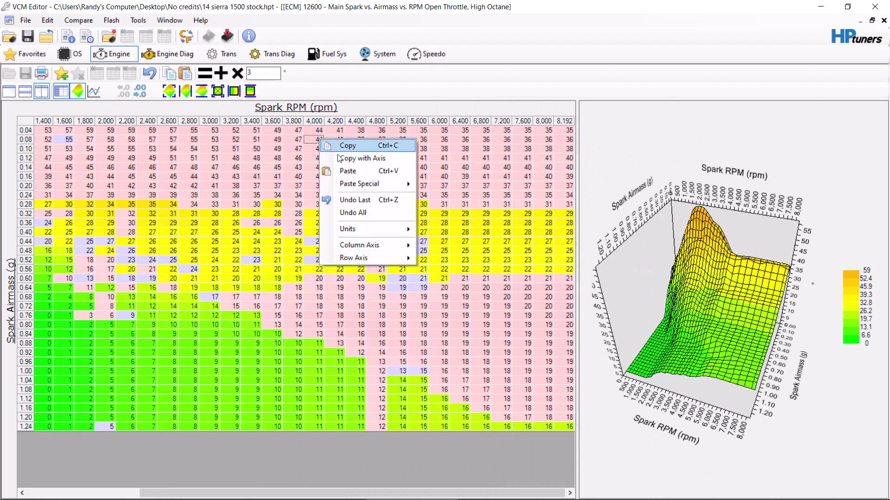
pyautogui.click(352, 169)
pyautogui.rightClick(313, 130)
pyautogui.click(345, 167)
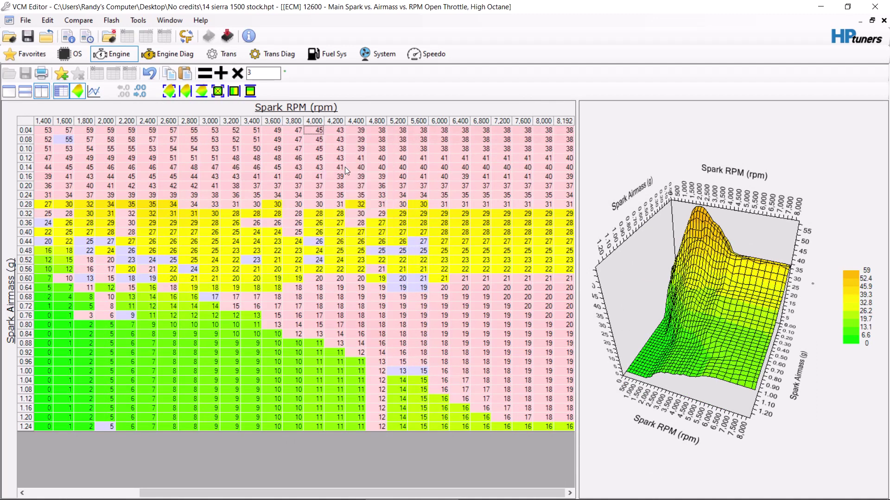
# Blend rows 0.12–0.16 by vertically interpolating rows 0.10–0.20 above 4,000 rpm.
pyautogui.moveTo(318, 151); pyautogui.dragTo(569, 186)
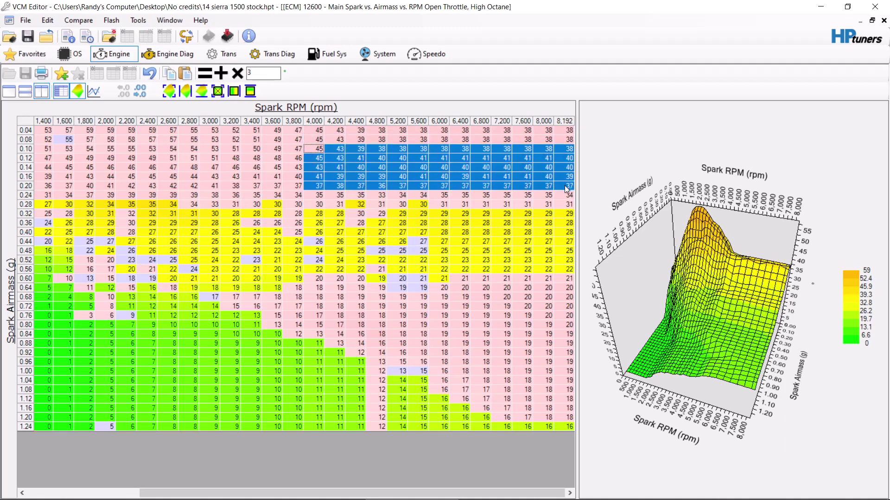
pyautogui.click(250, 91)
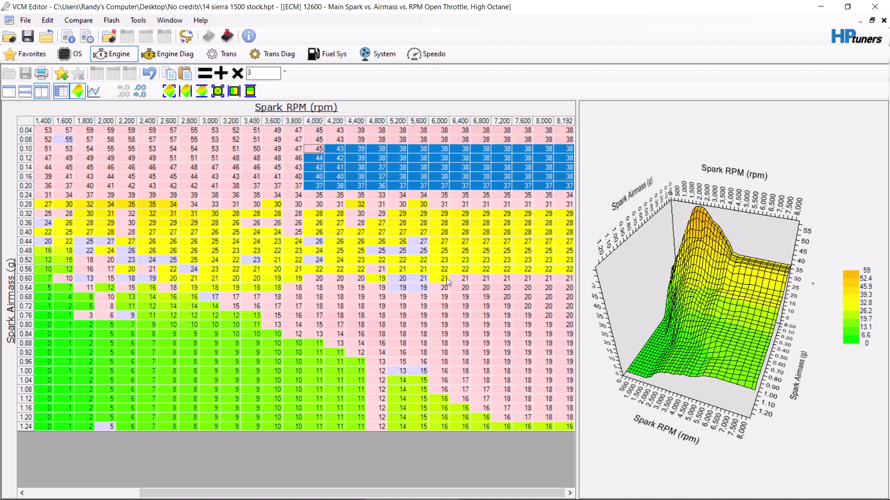
pyautogui.moveTo(256, 214); pyautogui.dragTo(569, 130)
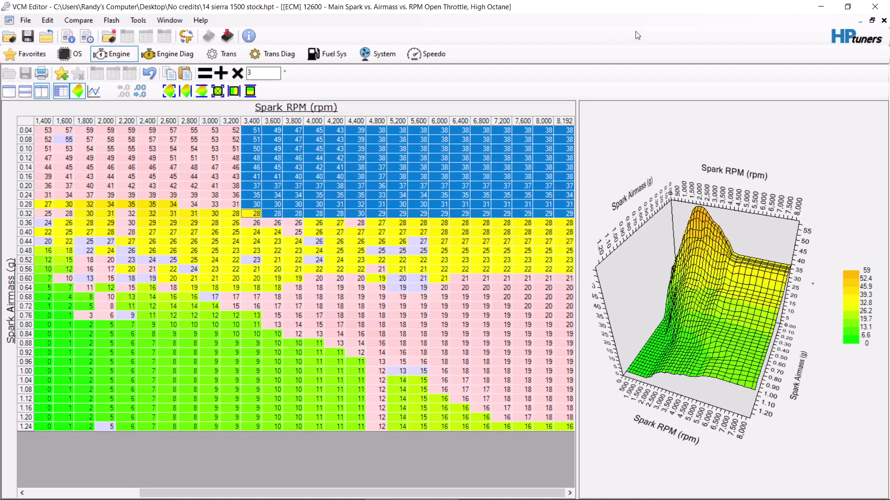
# Smooth the selected 3,400–8,192 rpm block, then widen the table and rotate the 3D graph.
pyautogui.click(167, 96)
pyautogui.click(423, 278)
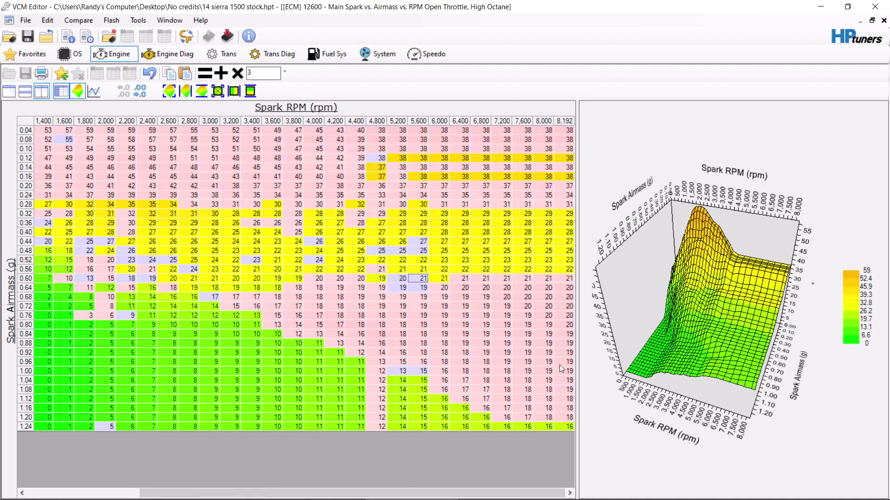
pyautogui.moveTo(574, 350); pyautogui.dragTo(612, 356)
pyautogui.click(696, 352)
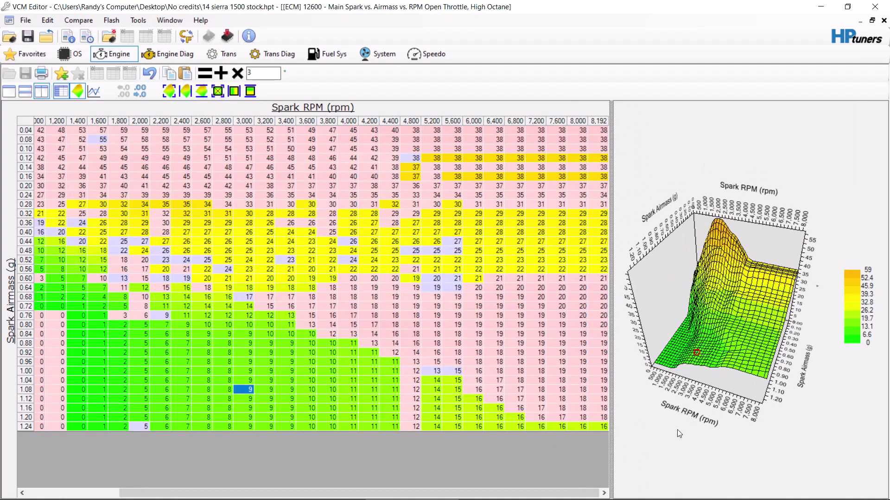
pyautogui.moveTo(741, 411)
pyautogui.mouseDown()
pyautogui.moveTo(802, 396)
pyautogui.moveTo(728, 402)
pyautogui.moveTo(745, 446)
pyautogui.moveTo(760, 426)
pyautogui.moveTo(745, 412)
pyautogui.moveTo(714, 408)
pyautogui.moveTo(721, 278)
pyautogui.moveTo(688, 266)
pyautogui.mouseUp()
# Smooth rows 0.04–0.08 across 3,200–6,400 rpm between horizontal bounds, undoing a horizontal interpolation.
pyautogui.moveTo(341, 139); pyautogui.dragTo(574, 94)
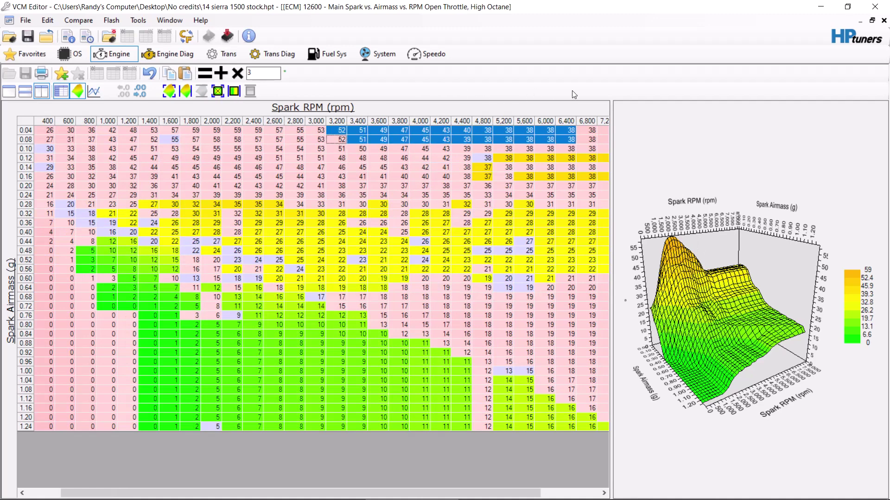
pyautogui.click(234, 91)
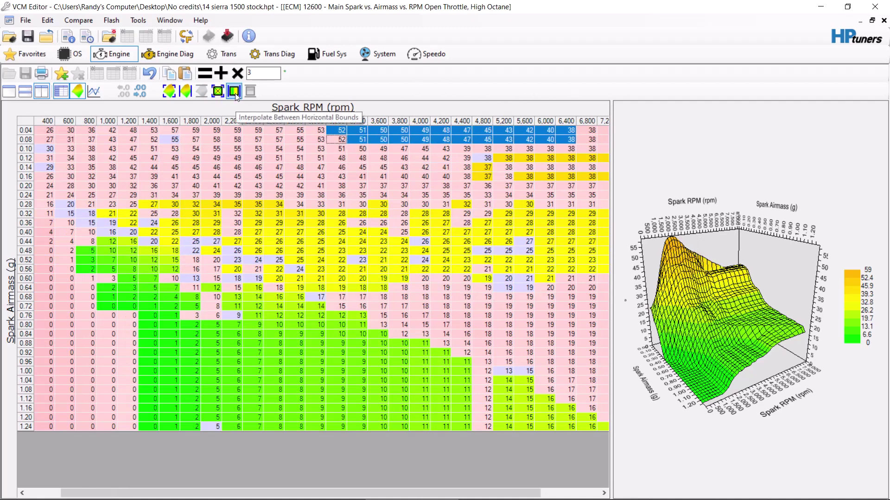
pyautogui.click(148, 74)
pyautogui.click(185, 91)
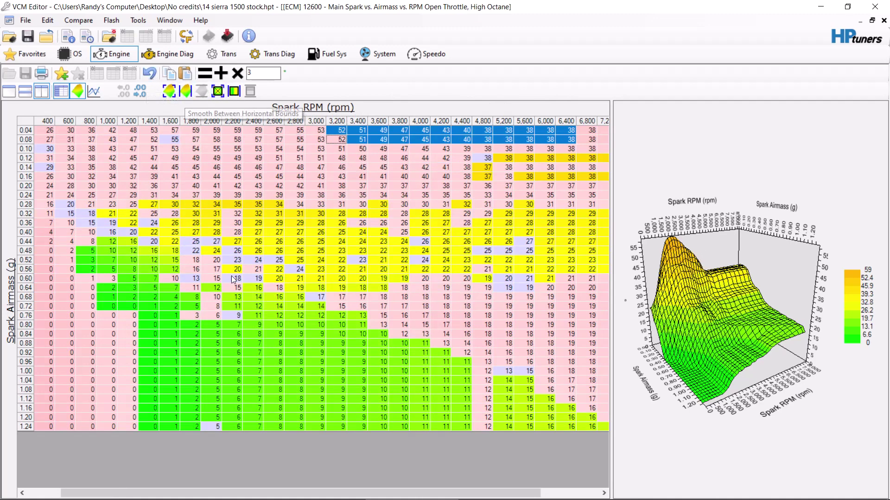
pyautogui.click(211, 269)
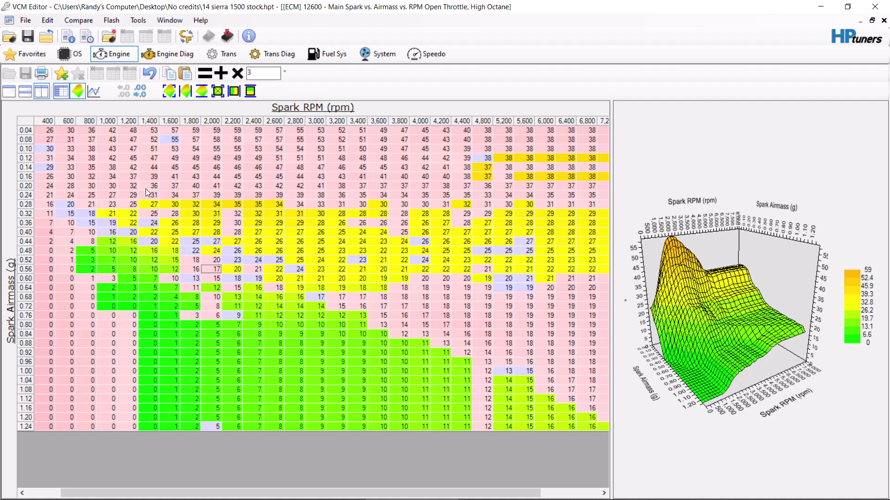
# Add 2° of spark to the 1,400–2,600 rpm, 0.20–0.40 g block.
pyautogui.moveTo(148, 182); pyautogui.dragTo(274, 236)
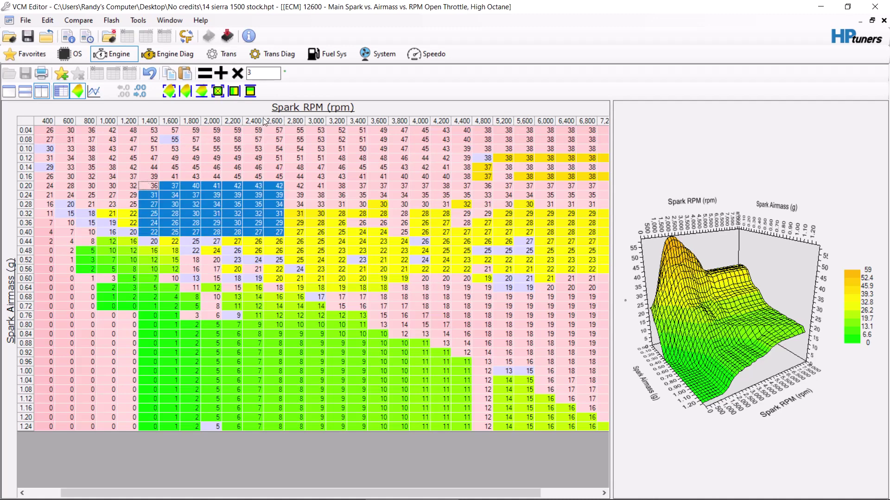
pyautogui.click(265, 74)
pyautogui.write('2')
pyautogui.click(222, 73)
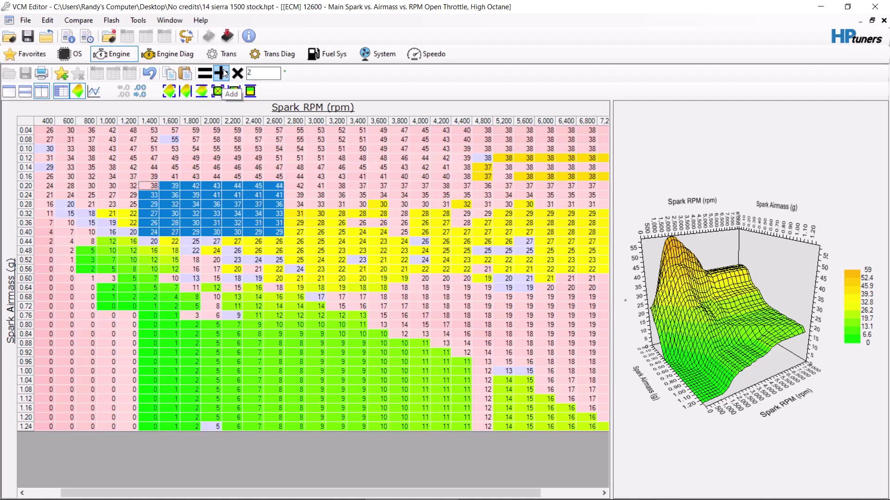
pyautogui.click(278, 270)
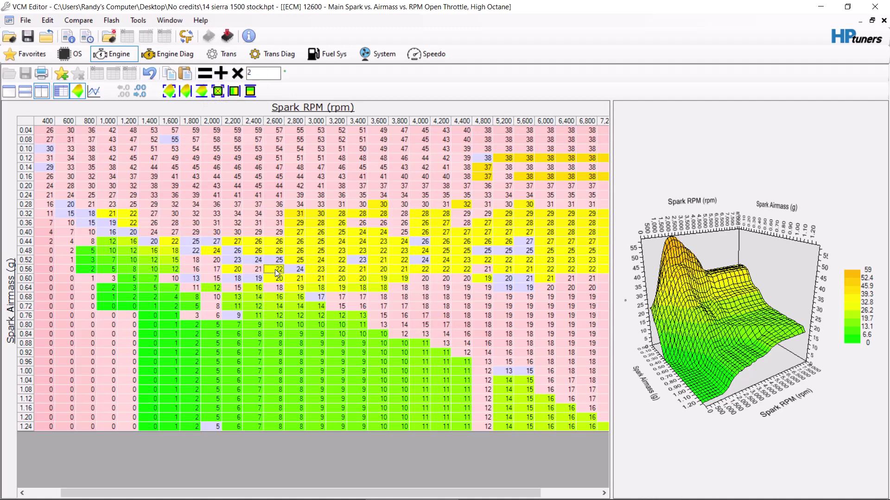
# Load the '14 sierra 1500 stock' tune as the compare file.
pyautogui.click(84, 22)
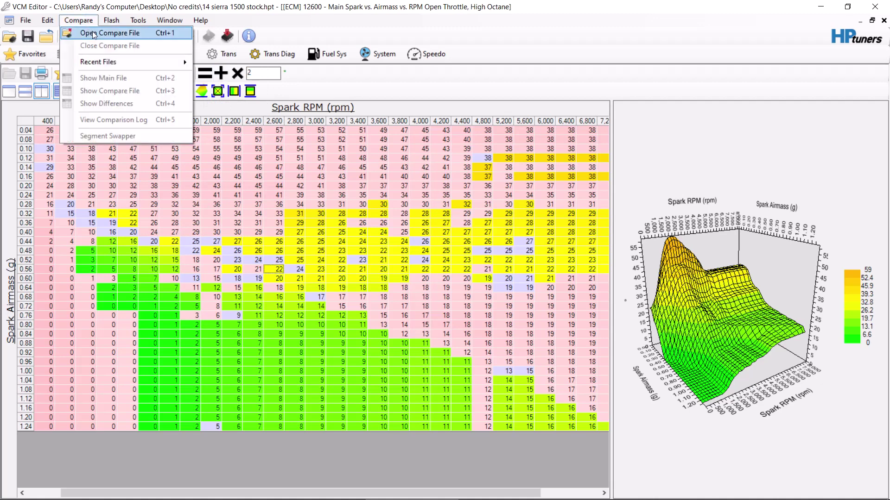
pyautogui.click(94, 35)
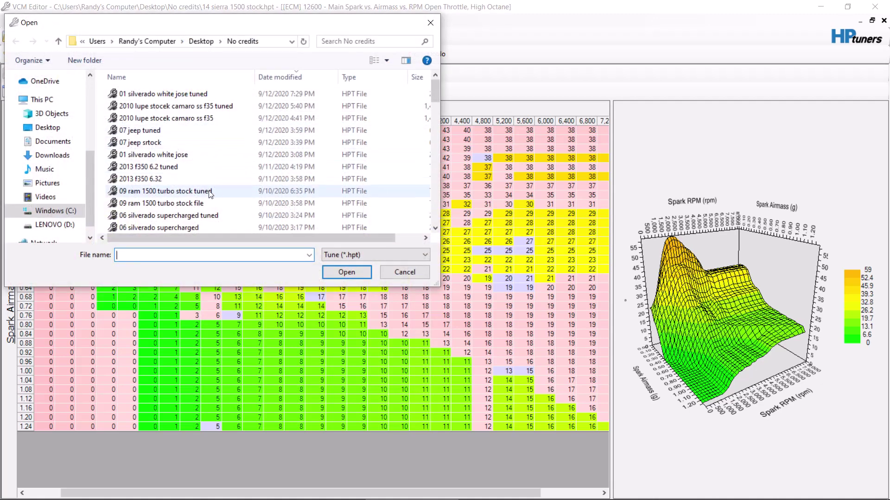
pyautogui.scroll(-2, 214, 193)
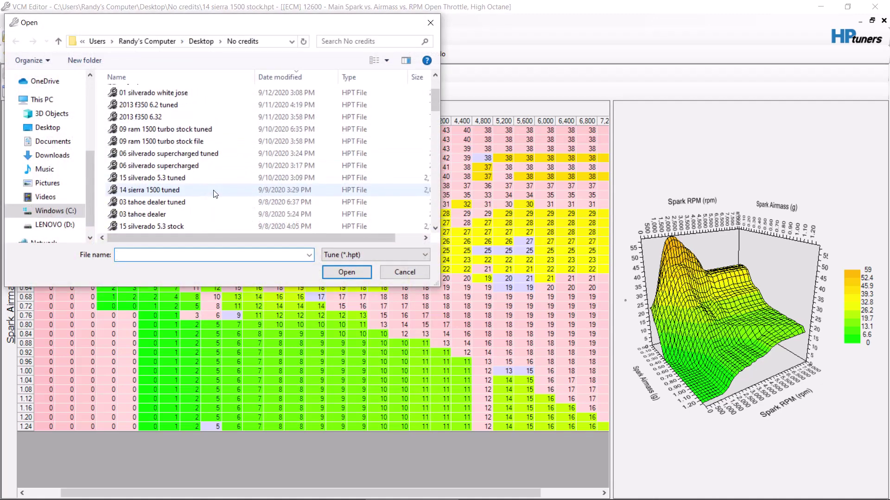
pyautogui.scroll(-1, 214, 194)
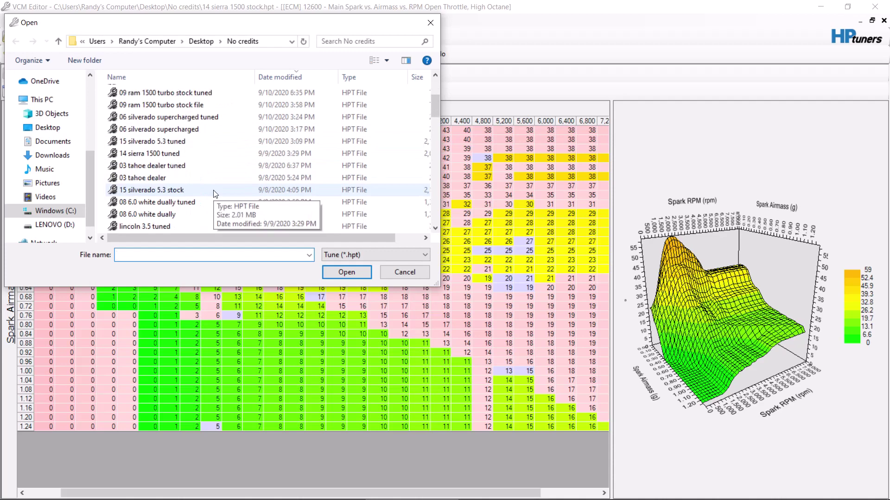
pyautogui.scroll(-2, 215, 194)
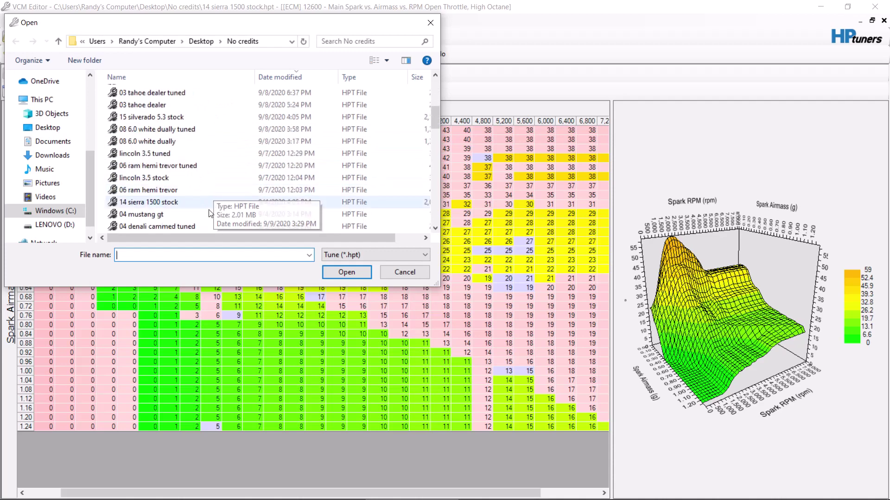
pyautogui.click(214, 202)
pyautogui.click(341, 275)
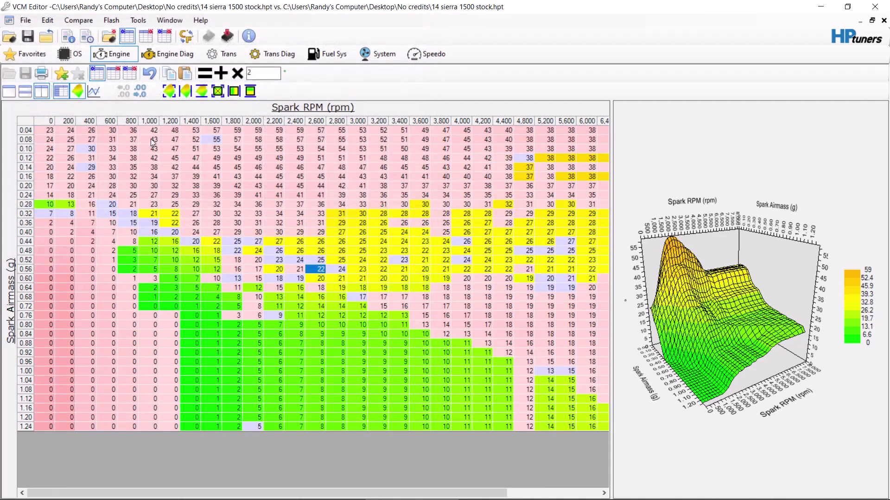
# Review the spark differences from stock in a widened grid, then return to the main values.
pyautogui.click(135, 76)
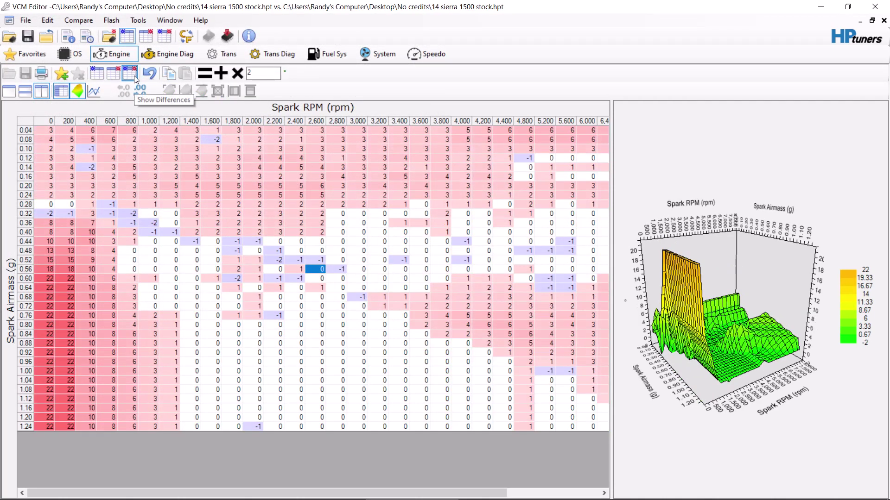
pyautogui.moveTo(612, 311); pyautogui.dragTo(797, 301)
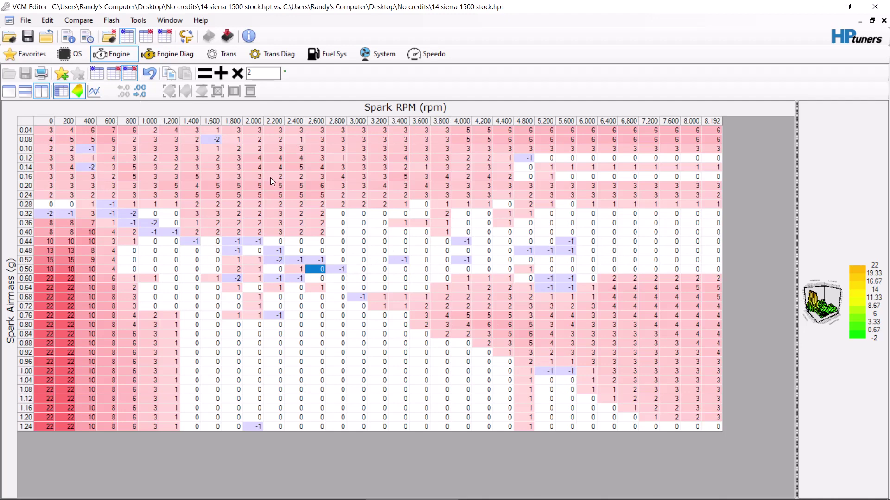
pyautogui.click(102, 71)
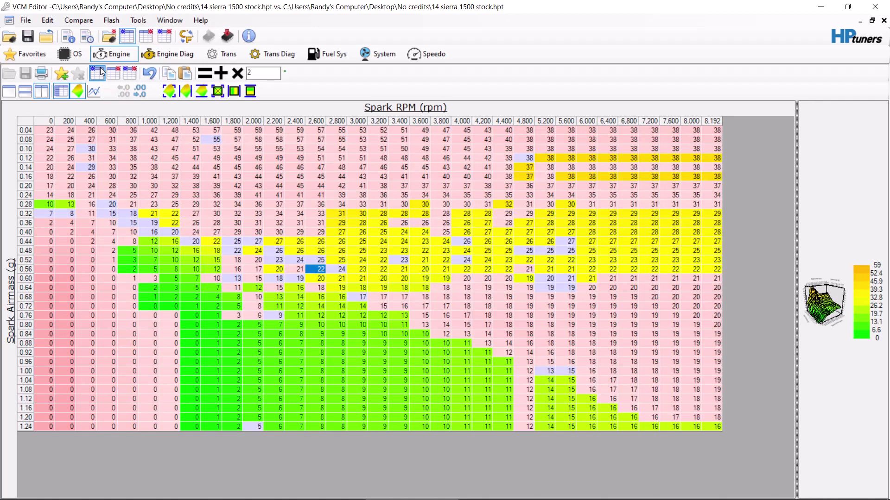
# Close the current tune without saving changes.
pyautogui.click(25, 20)
pyautogui.click(41, 42)
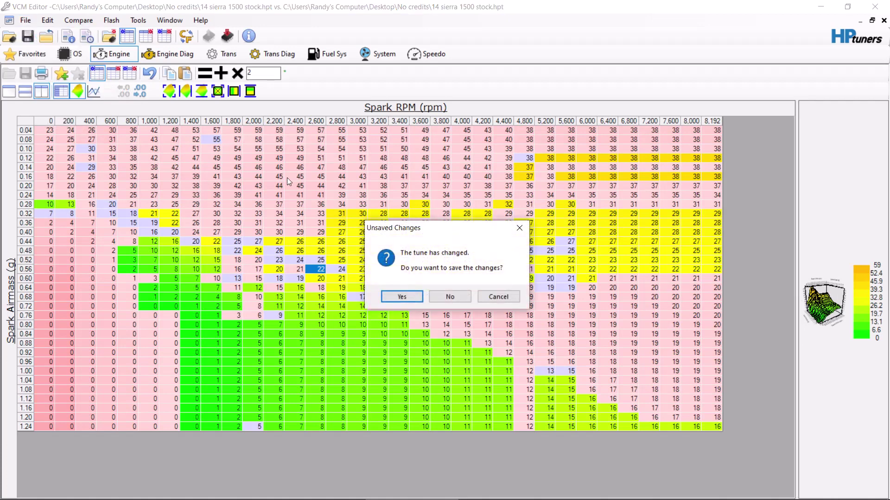
pyautogui.click(450, 296)
pyautogui.click(450, 297)
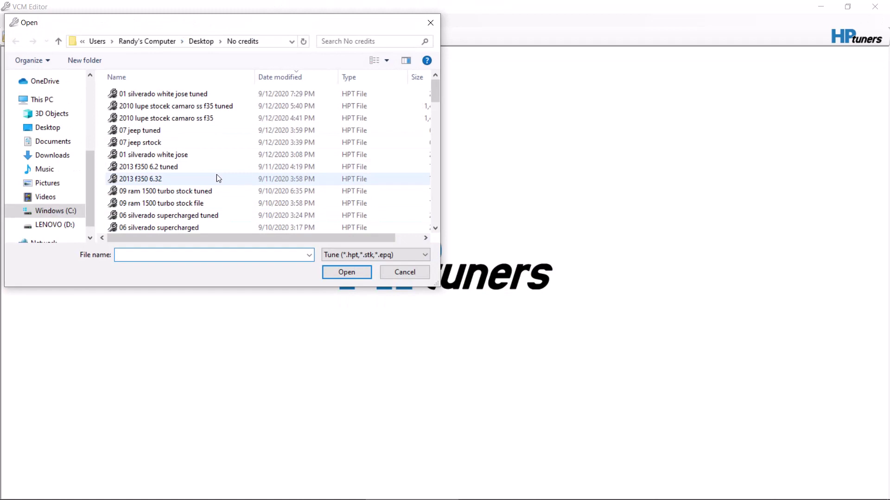
# Open '14 sierra 1500 tuned' and display its High Octane main spark table.
pyautogui.scroll(-2, 216, 174)
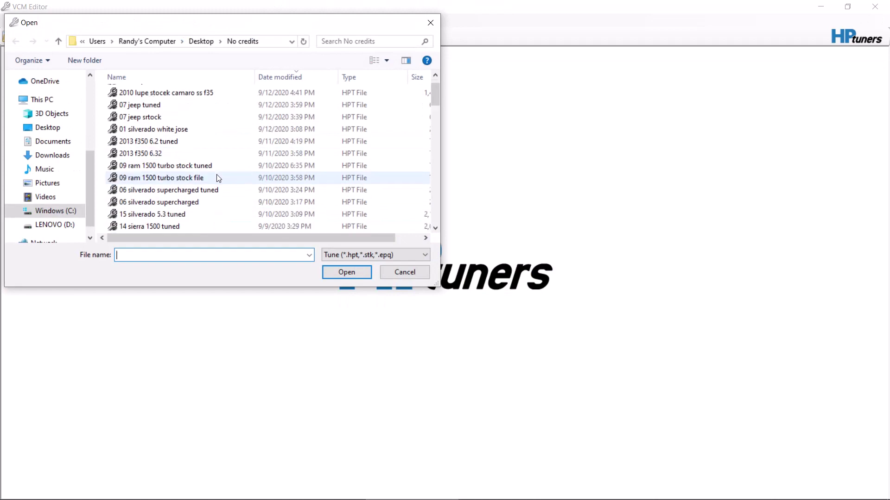
pyautogui.click(203, 191)
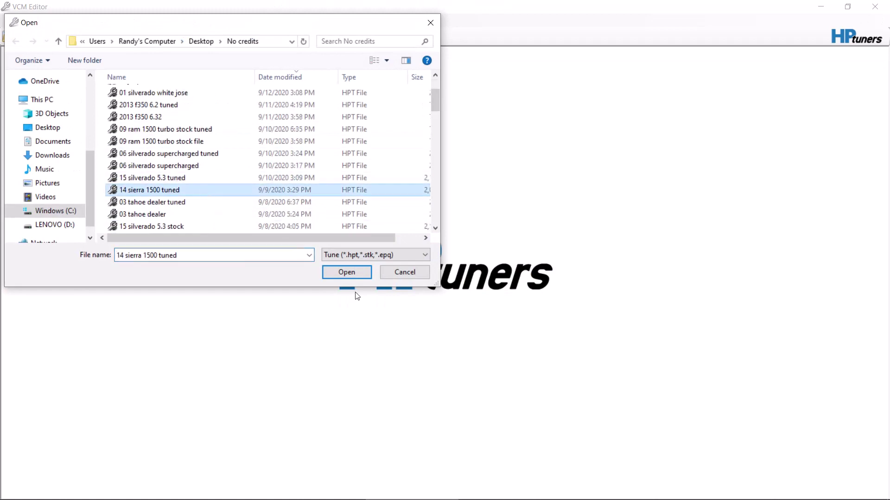
pyautogui.click(353, 274)
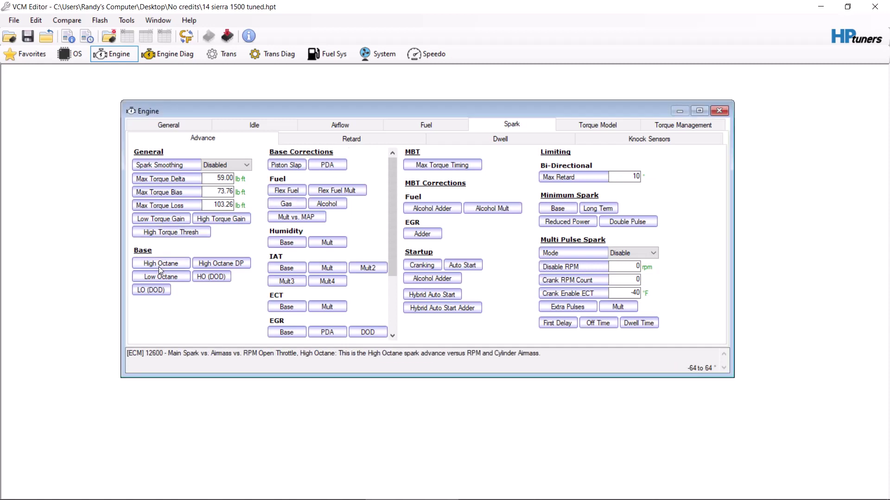
pyautogui.click(158, 266)
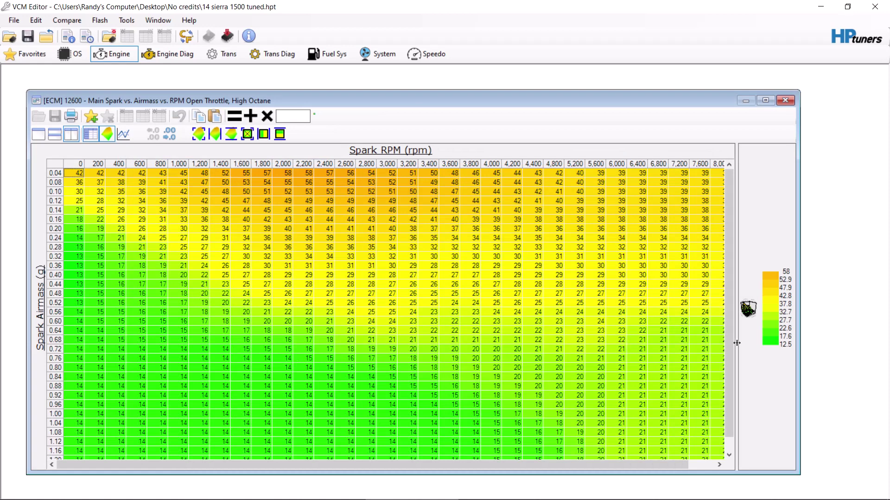
# Reveal the 3-D surface graph beside the High Octane spark grid, then resize it narrower.
pyautogui.click(742, 361)
pyautogui.moveTo(663, 364); pyautogui.dragTo(379, 393)
pyautogui.press('Down')
pyautogui.press('Down')
pyautogui.press('Down')
pyautogui.press('Down')
pyautogui.press('Down')
pyautogui.press('Down')
pyautogui.press('Down')
pyautogui.press('Down')
pyautogui.press('Down')
pyautogui.press('Down')
pyautogui.press('Down')
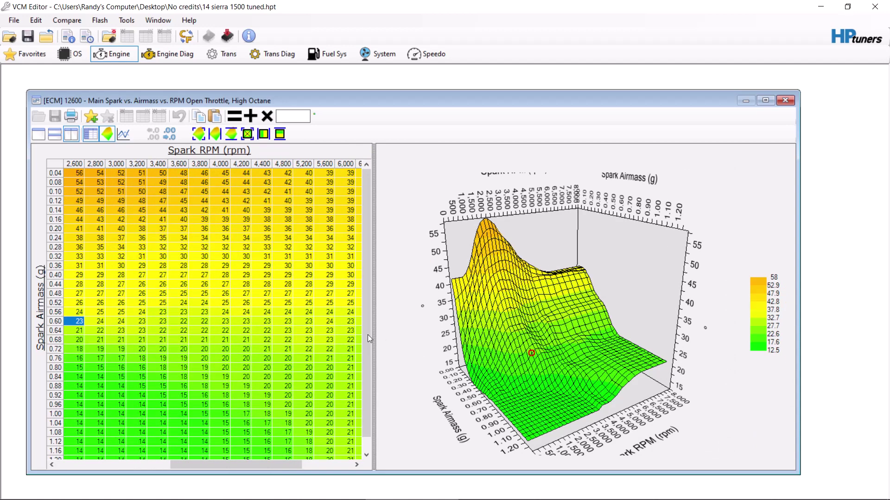
pyautogui.moveTo(373, 337); pyautogui.dragTo(612, 353)
pyautogui.scroll(-1, 609, 444)
pyautogui.scroll(1, 606, 327)
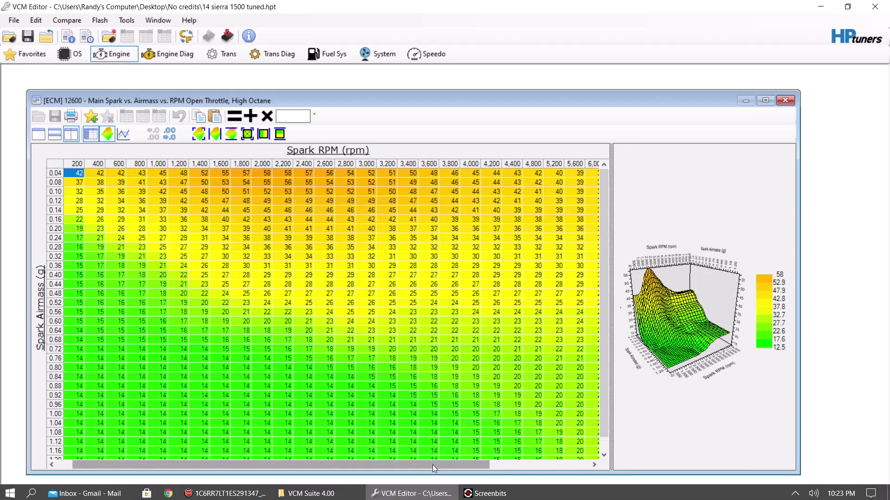
pyautogui.moveTo(433, 465); pyautogui.dragTo(393, 452)
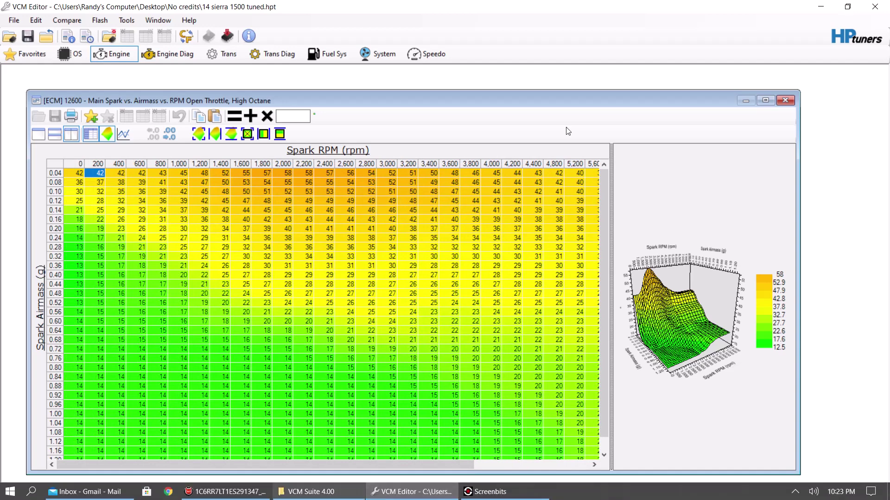
# Minimize the editor, close File Explorer, and launch VCM Scanner (Beta) from the Start menu.
pyautogui.click(823, 8)
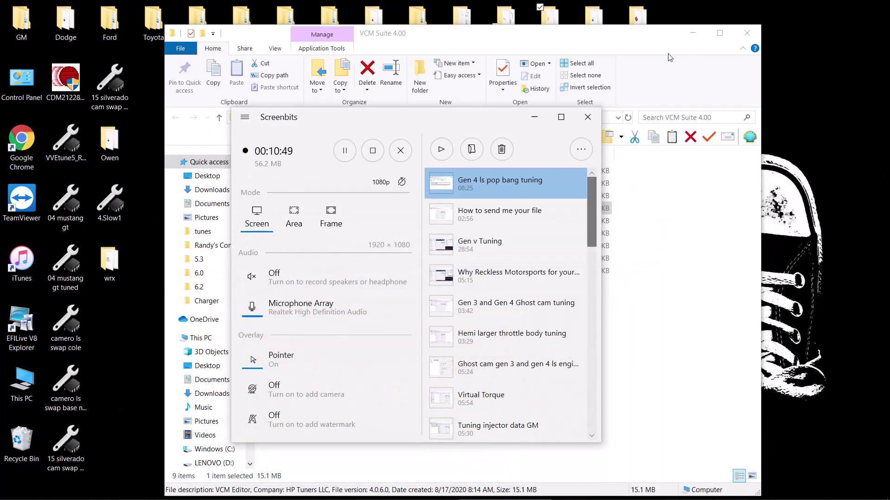
pyautogui.click(692, 33)
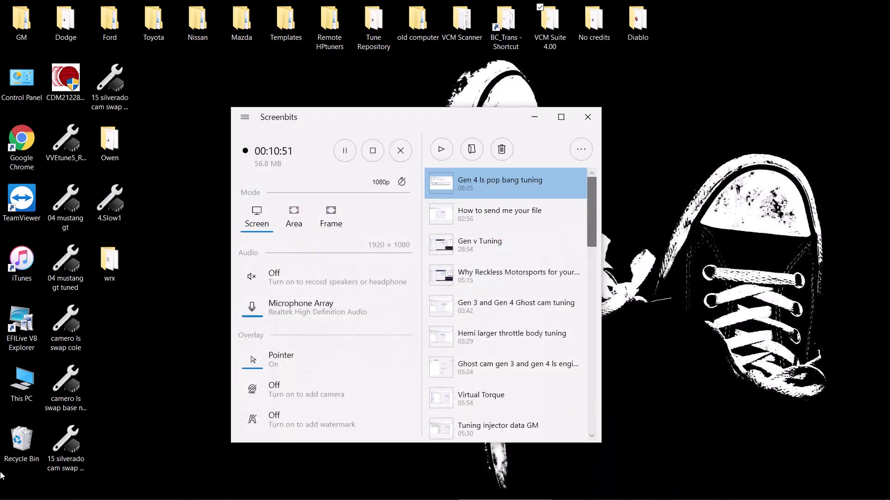
pyautogui.click(9, 492)
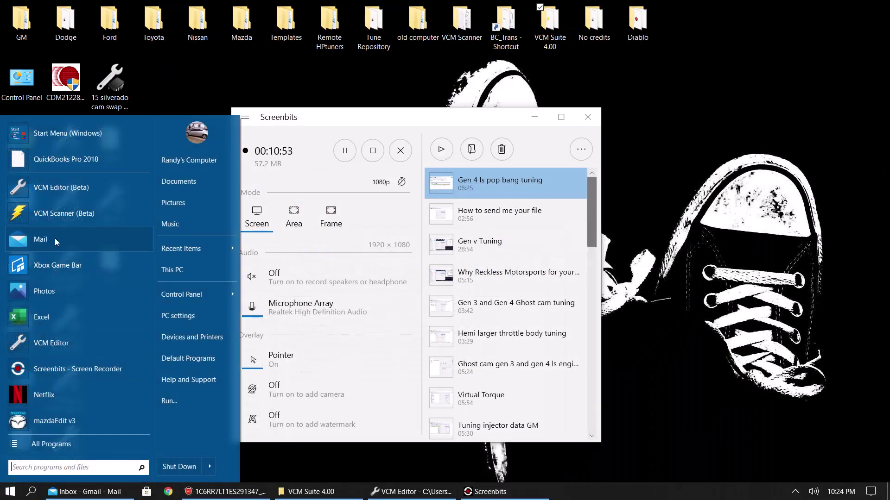
pyautogui.click(53, 213)
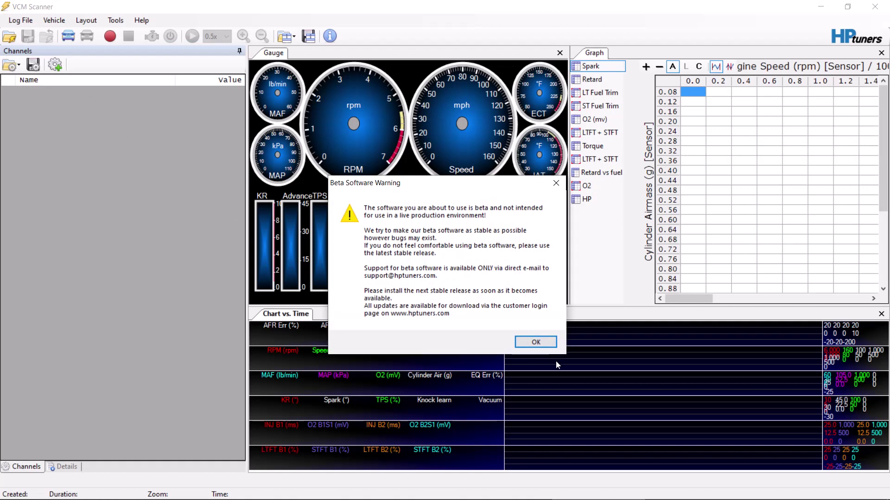
# Dismiss the beta warning and browse to Documents > HP Tuners > VCM Scanner > Logs.
pyautogui.click(536, 342)
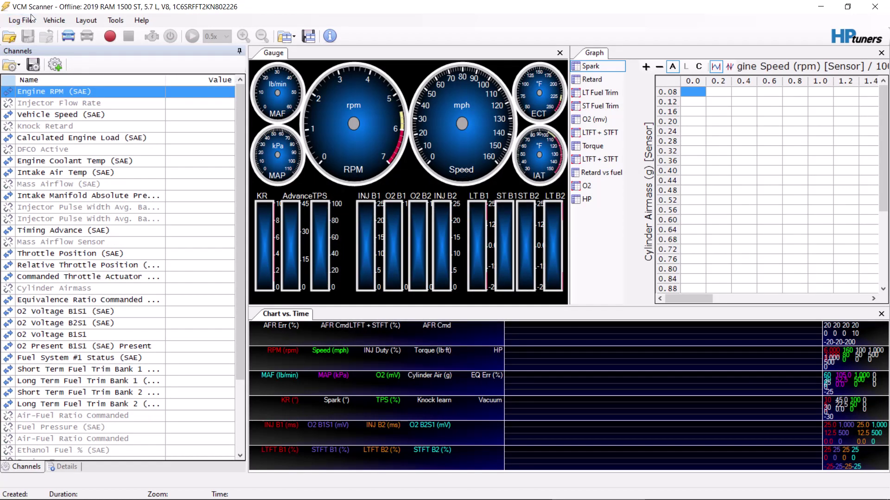
pyautogui.click(21, 20)
pyautogui.click(37, 32)
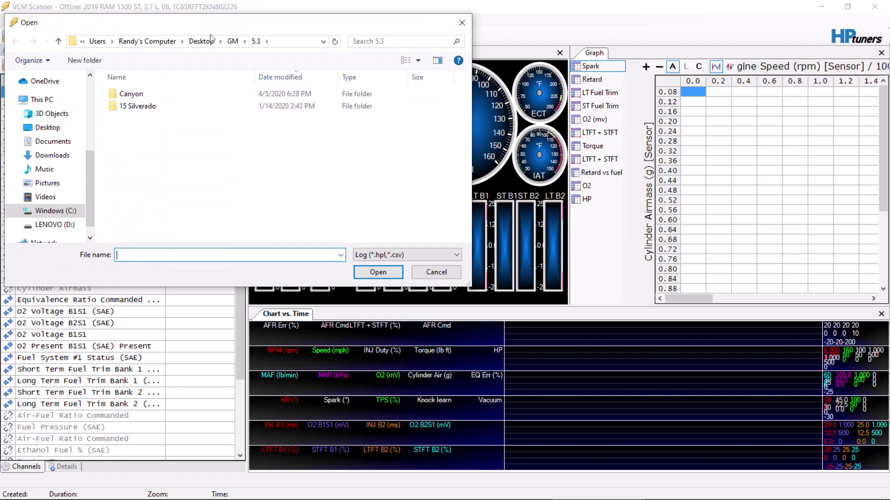
pyautogui.click(202, 42)
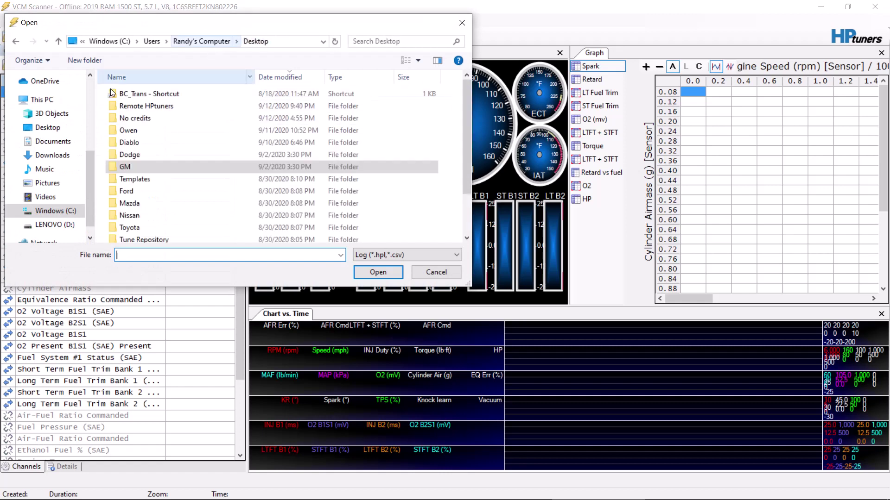
pyautogui.click(46, 141)
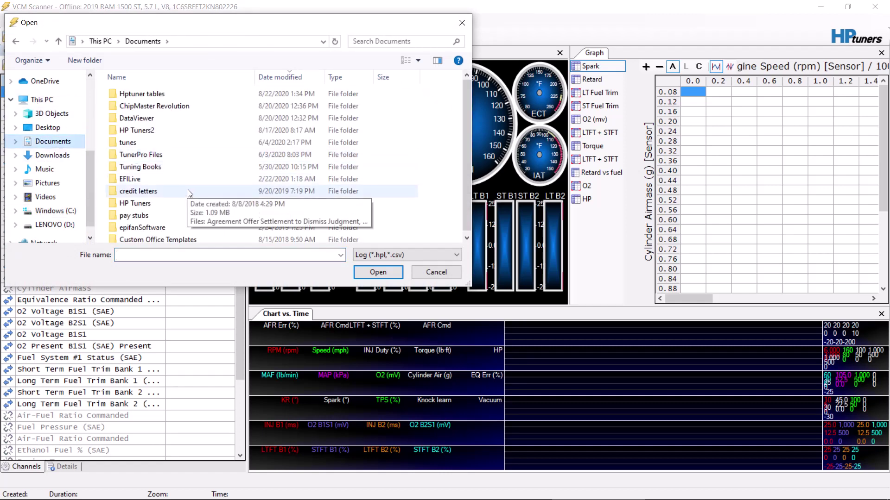
pyautogui.doubleClick(181, 203)
pyautogui.click(162, 120)
pyautogui.doubleClick(162, 119)
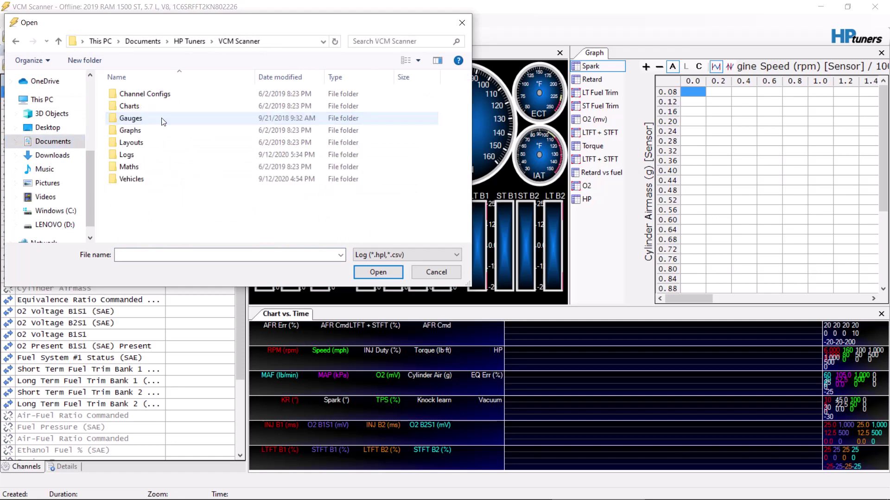
pyautogui.doubleClick(164, 155)
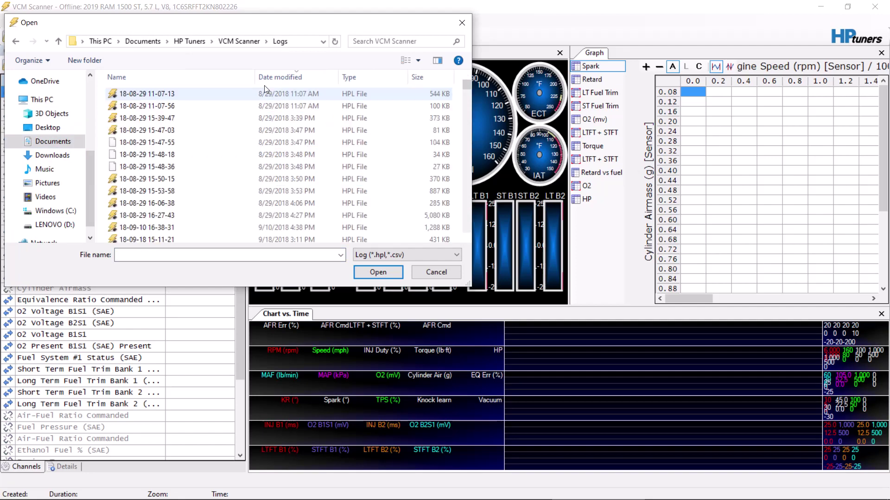
pyautogui.click(436, 77)
pyautogui.click(428, 94)
pyautogui.click(379, 274)
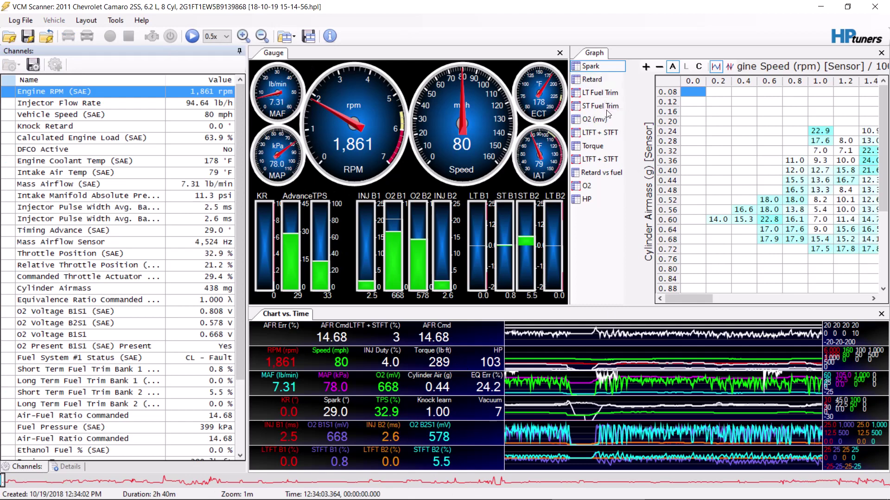
# Switch the graph to the Torque histogram and scroll through its table.
pyautogui.click(608, 146)
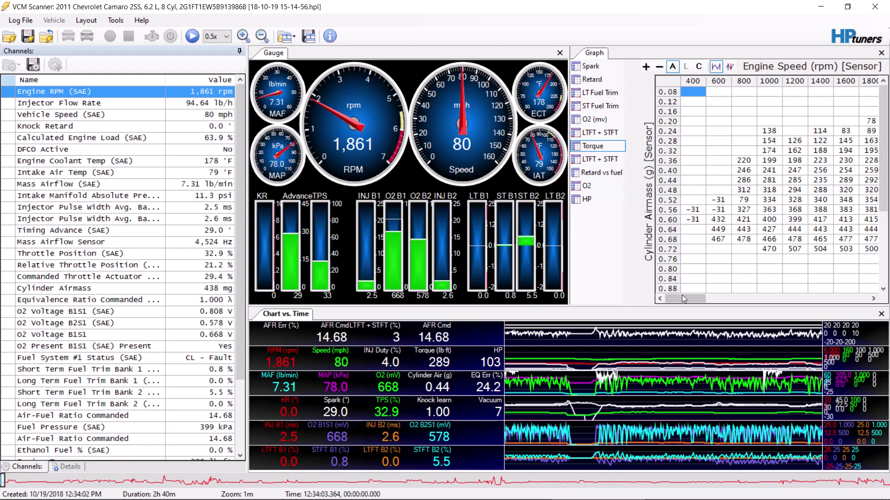
pyautogui.moveTo(682, 295); pyautogui.dragTo(741, 292)
pyautogui.moveTo(884, 166); pyautogui.dragTo(884, 238)
pyautogui.moveTo(743, 299); pyautogui.dragTo(774, 286)
pyautogui.moveTo(885, 212); pyautogui.dragTo(888, 152)
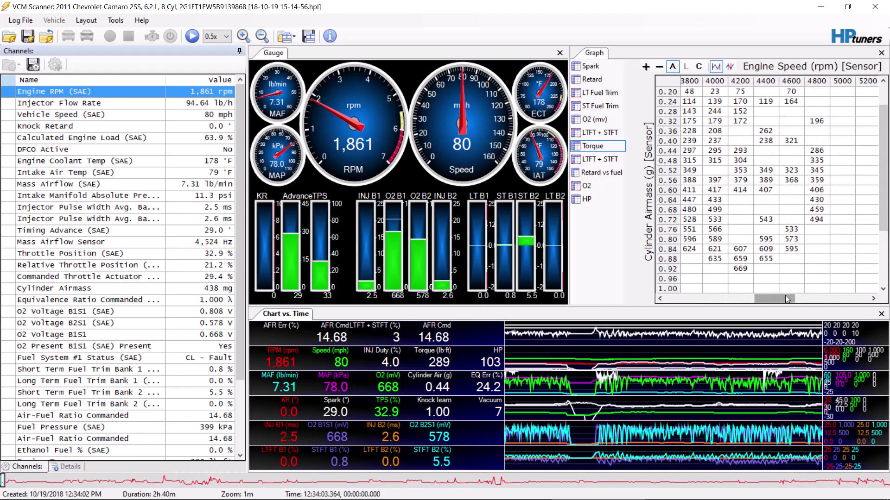
pyautogui.moveTo(784, 299); pyautogui.dragTo(746, 306)
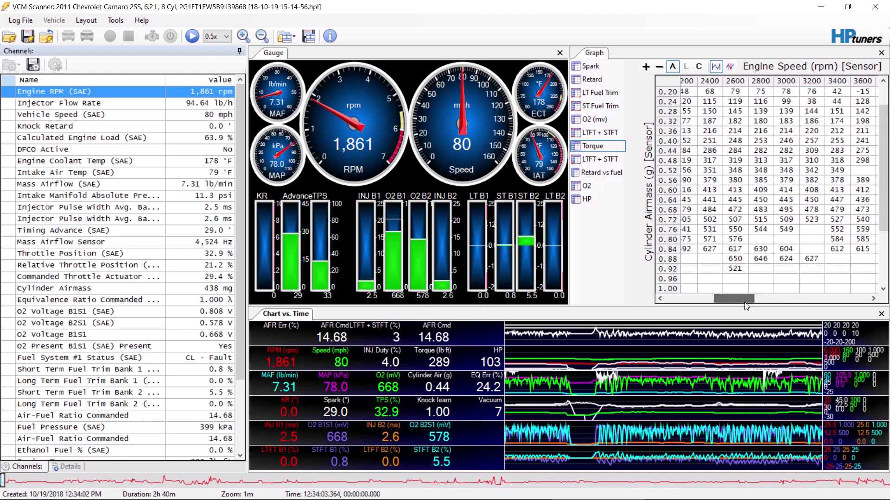
# Show the horsepower histogram and scroll its table.
pyautogui.click(604, 198)
pyautogui.moveTo(736, 301)
pyautogui.mouseDown()
pyautogui.moveTo(776, 299)
pyautogui.moveTo(688, 304)
pyautogui.moveTo(746, 296)
pyautogui.mouseUp()
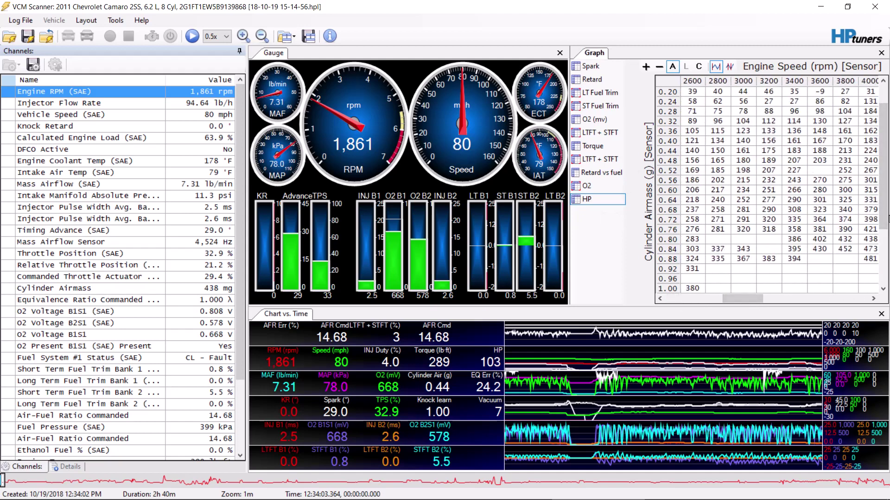
pyautogui.moveTo(886, 224)
pyautogui.mouseDown()
pyautogui.moveTo(886, 275)
pyautogui.moveTo(886, 221)
pyautogui.mouseUp()
# Return to the Torque graph and open the Graph Display Layout Editor from it.
pyautogui.click(593, 147)
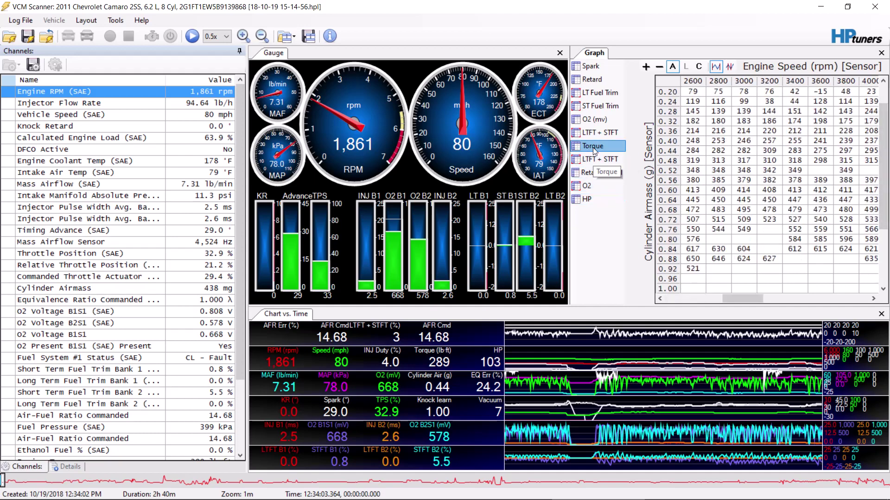
pyautogui.rightClick(593, 148)
pyautogui.click(620, 185)
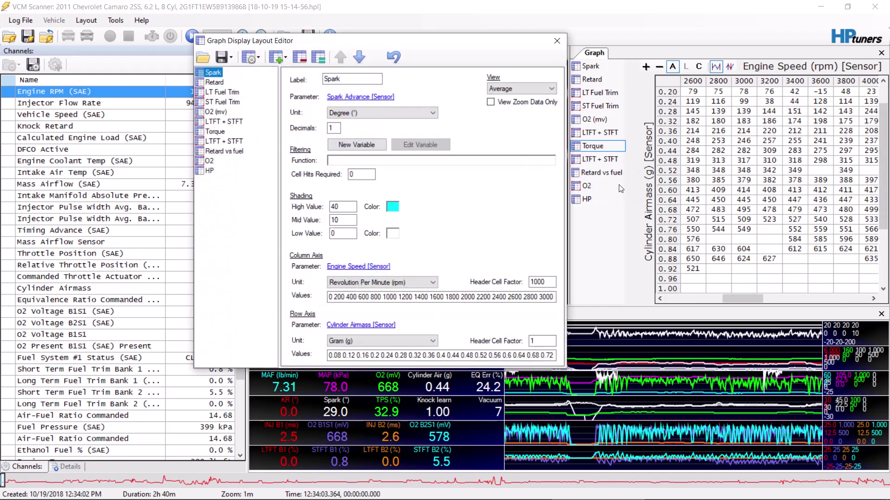
# Review the Torque graph's Engine Torque, Pound Foot settings, then close the layout editor.
pyautogui.click(218, 133)
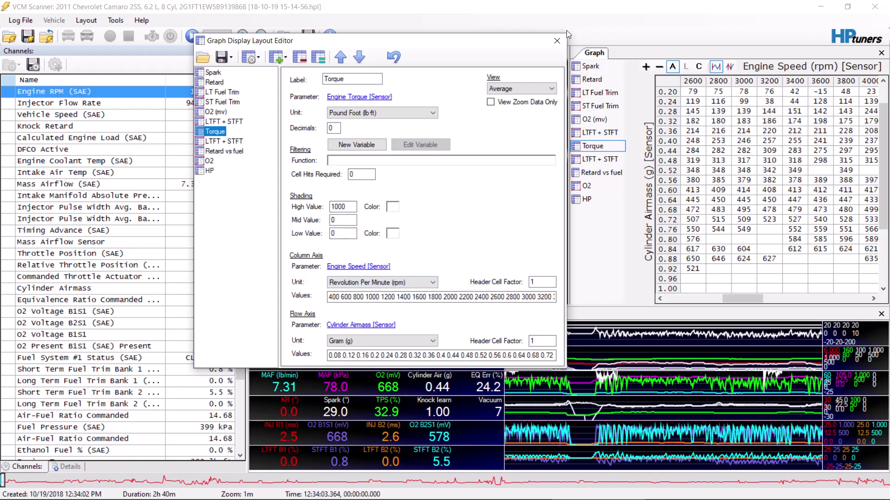
pyautogui.click(557, 40)
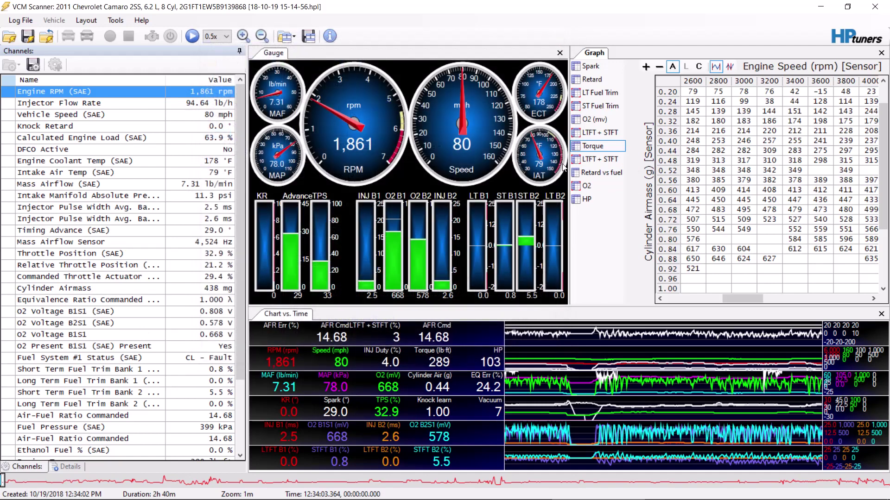
# Step through the log timeline to around 02:24:06 (1,871 rpm, 80 mph).
pyautogui.moveTo(320, 492)
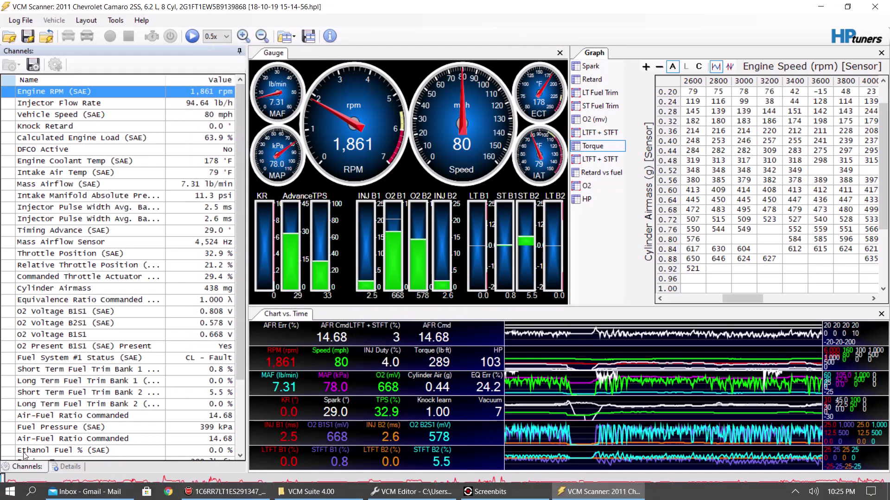
pyautogui.click(2, 480)
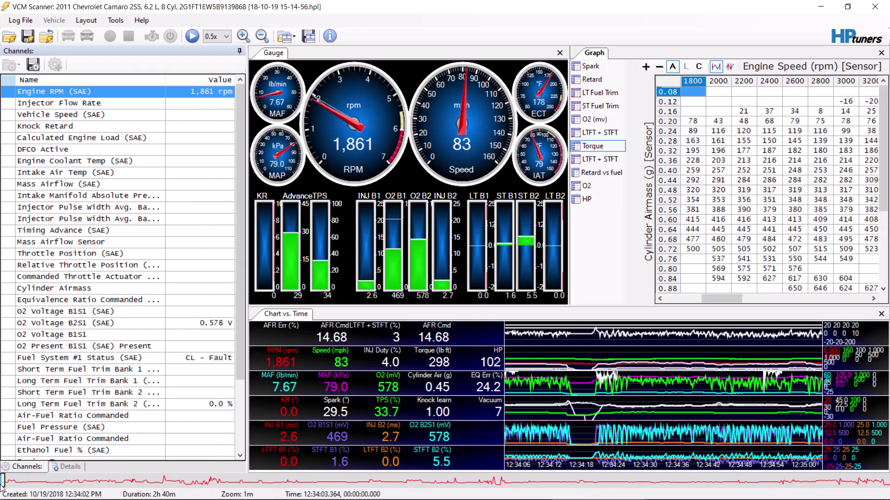
pyautogui.click(606, 483)
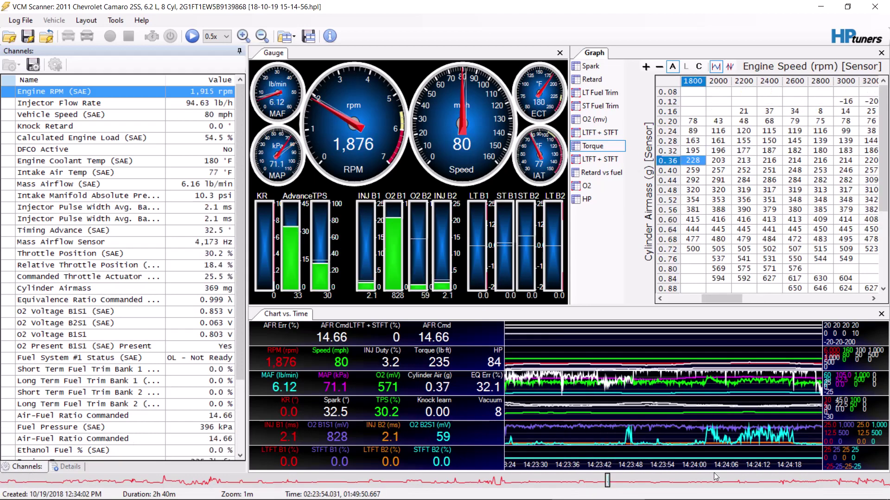
pyautogui.click(791, 481)
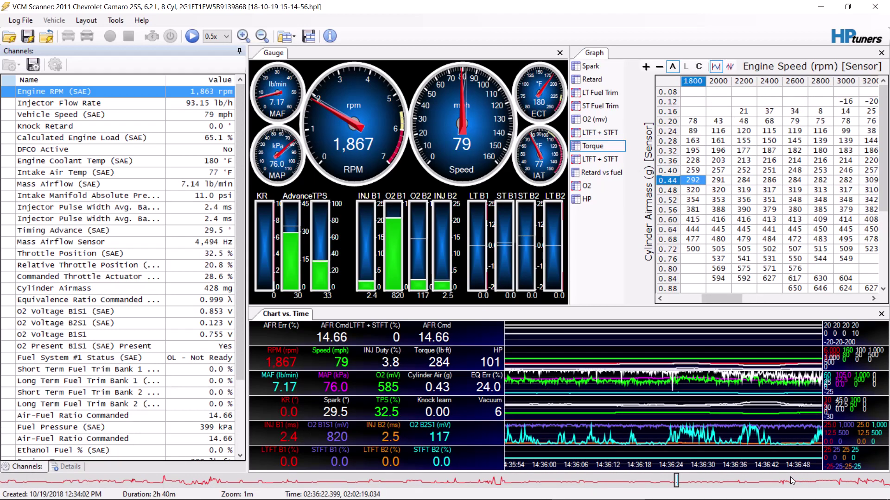
pyautogui.click(614, 481)
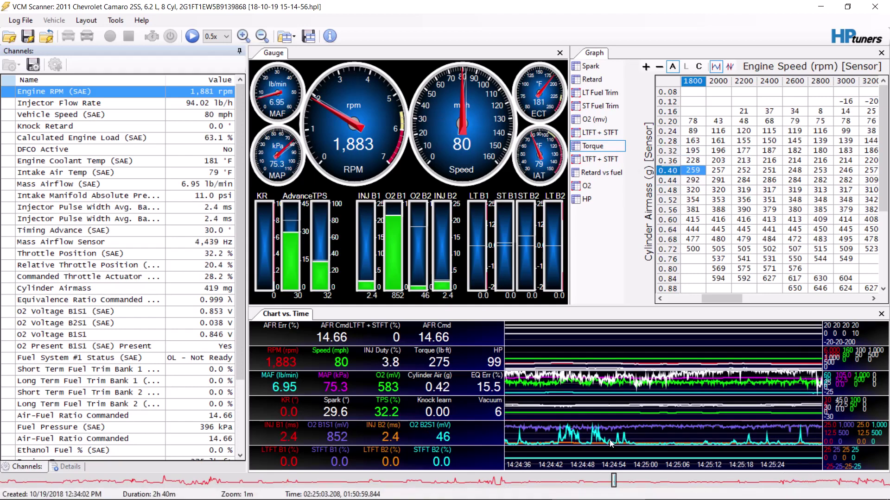
pyautogui.moveTo(614, 481)
pyautogui.mouseDown()
pyautogui.moveTo(659, 481)
pyautogui.moveTo(610, 482)
pyautogui.mouseUp()
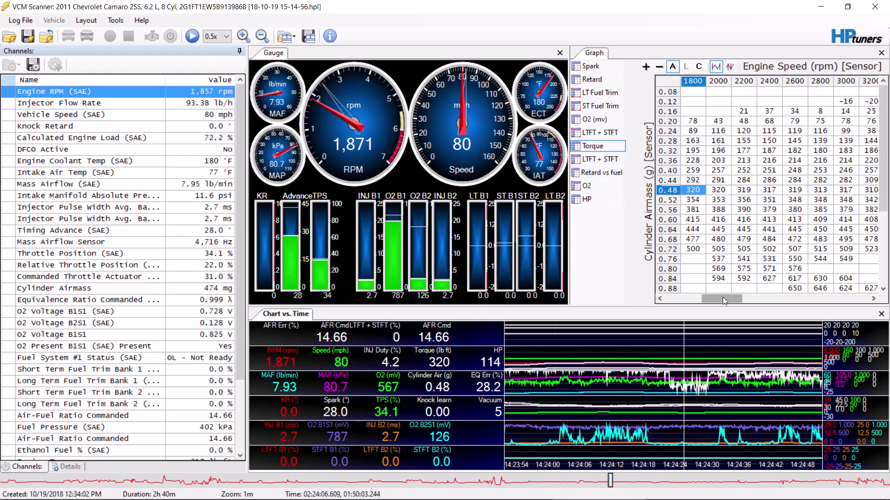
# Switch the histogram to spark advance and scroll its table.
pyautogui.moveTo(725, 301); pyautogui.dragTo(708, 301)
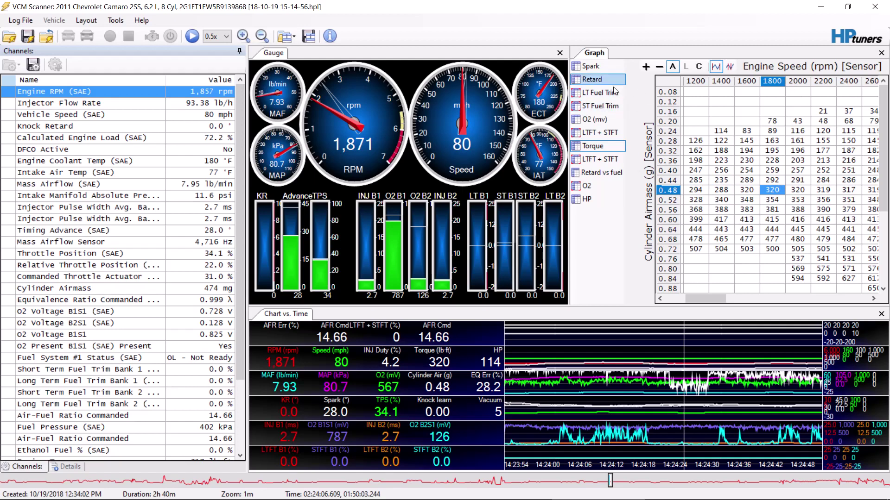
pyautogui.click(605, 69)
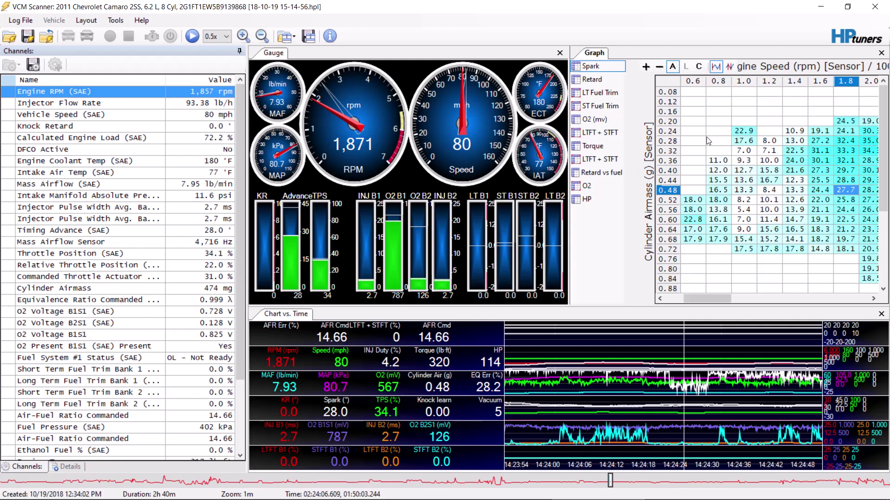
pyautogui.moveTo(705, 296); pyautogui.dragTo(722, 291)
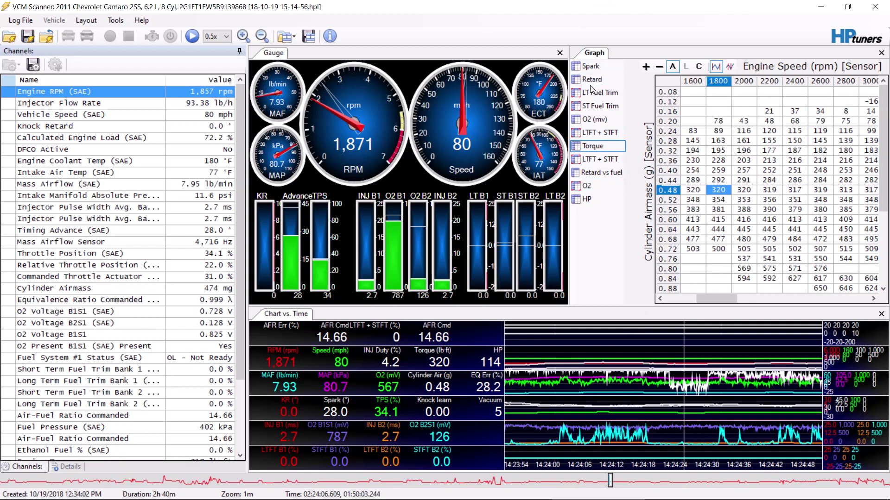
# Show the Retard histogram and scroll through its table.
pyautogui.click(600, 67)
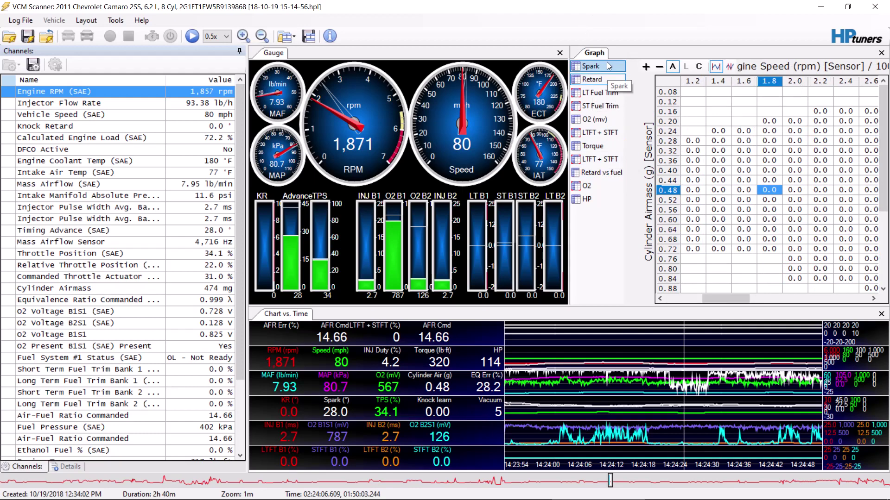
pyautogui.click(602, 81)
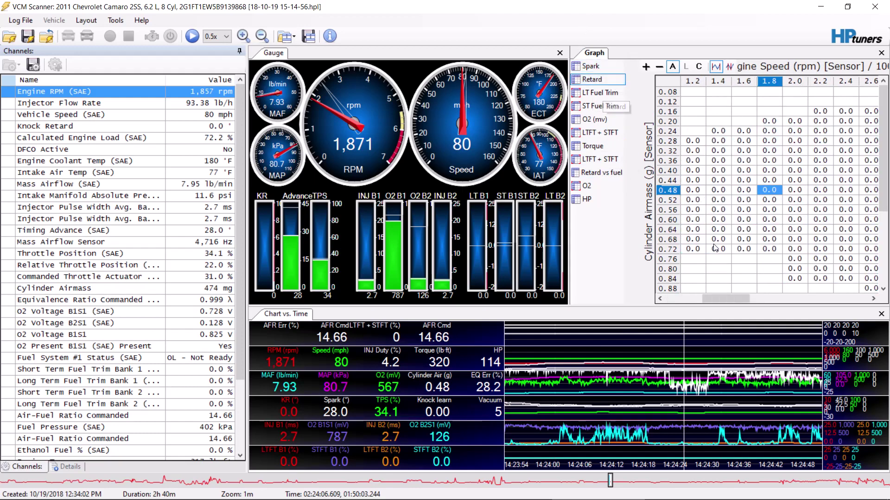
pyautogui.moveTo(728, 301); pyautogui.dragTo(767, 300)
pyautogui.moveTo(883, 158)
pyautogui.mouseDown()
pyautogui.moveTo(883, 214)
pyautogui.moveTo(883, 158)
pyautogui.mouseUp()
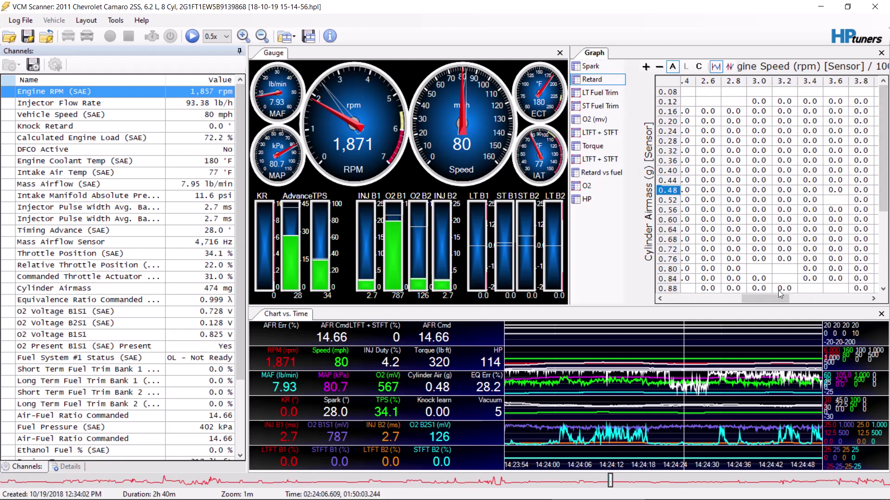
pyautogui.moveTo(773, 298); pyautogui.dragTo(753, 293)
# Return to the Spark histogram and open the Graph Display Layout Editor from it.
pyautogui.click(591, 66)
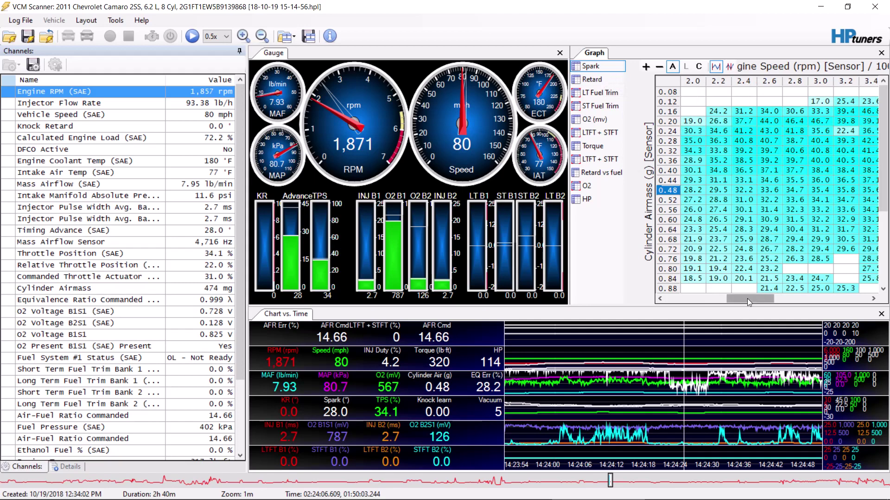
pyautogui.moveTo(748, 299); pyautogui.dragTo(826, 297)
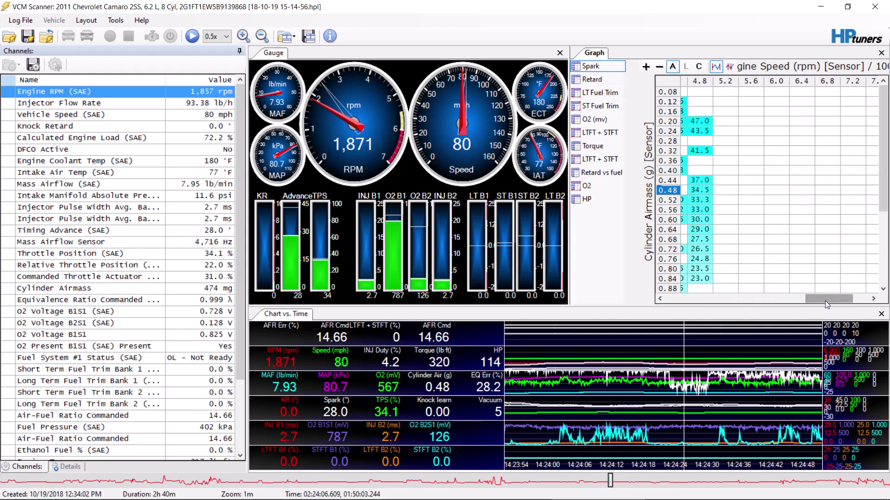
pyautogui.hscroll(-5, 825, 301)
pyautogui.moveTo(886, 176)
pyautogui.mouseDown()
pyautogui.moveTo(886, 204)
pyautogui.moveTo(888, 162)
pyautogui.mouseUp()
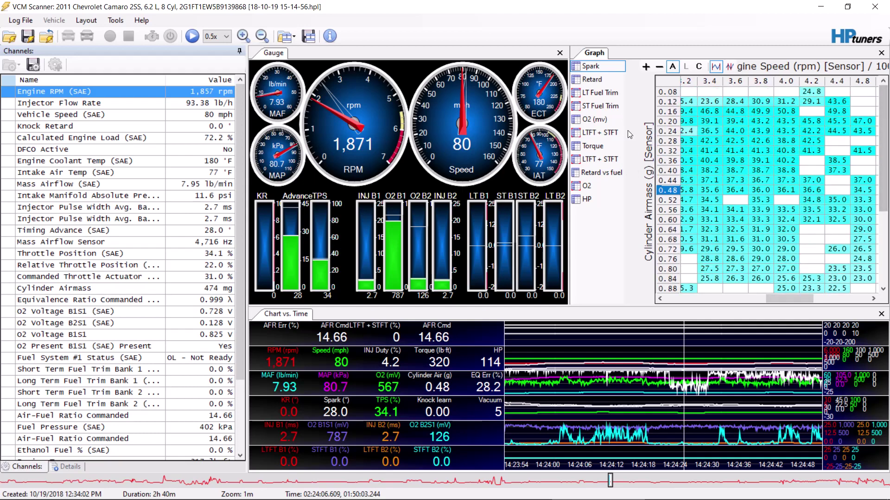
pyautogui.rightClick(589, 72)
pyautogui.click(627, 104)
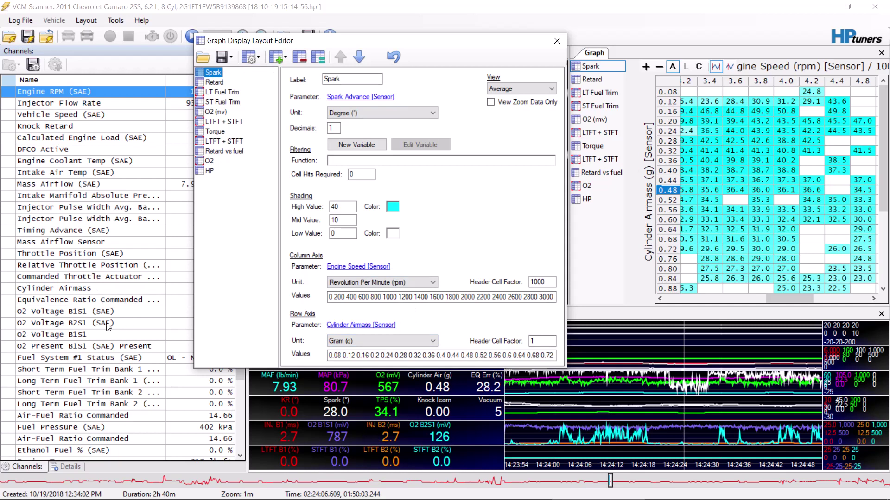
# Review the Retard graph's Spark Retard settings, then close the layout editor.
pyautogui.click(217, 82)
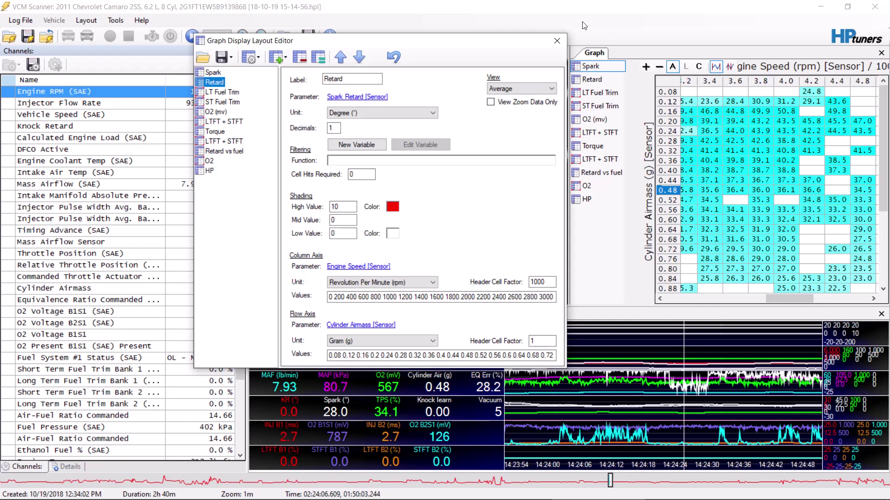
pyautogui.click(557, 41)
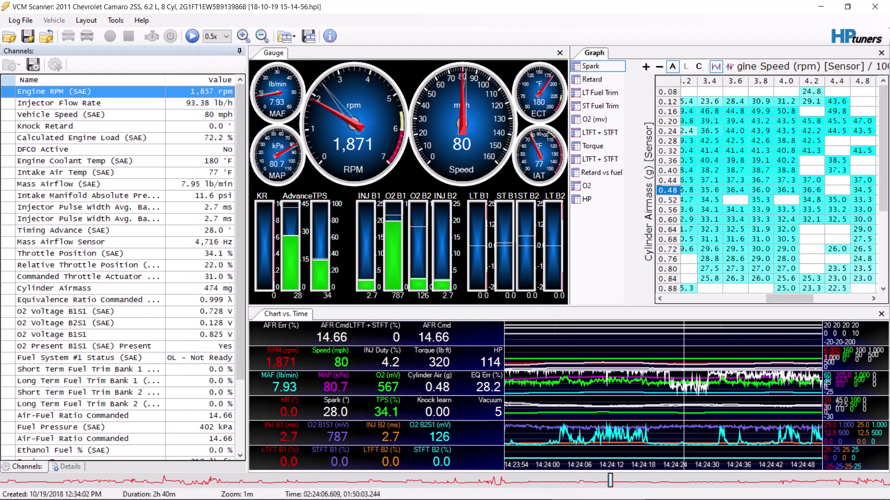
pyautogui.moveTo(489, 494)
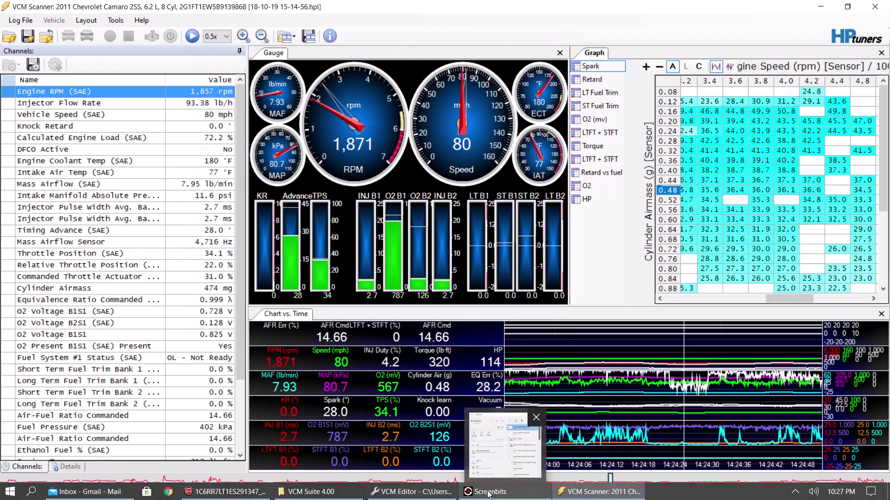